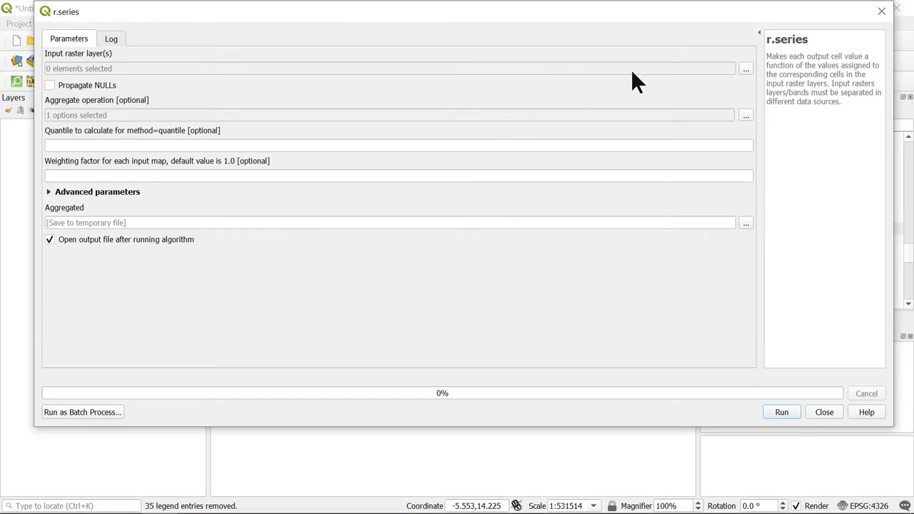
# Add the eleven corrected_L1_AETI_09 through _19 clipped rasters as r.series input layers
pyautogui.click(741, 65)
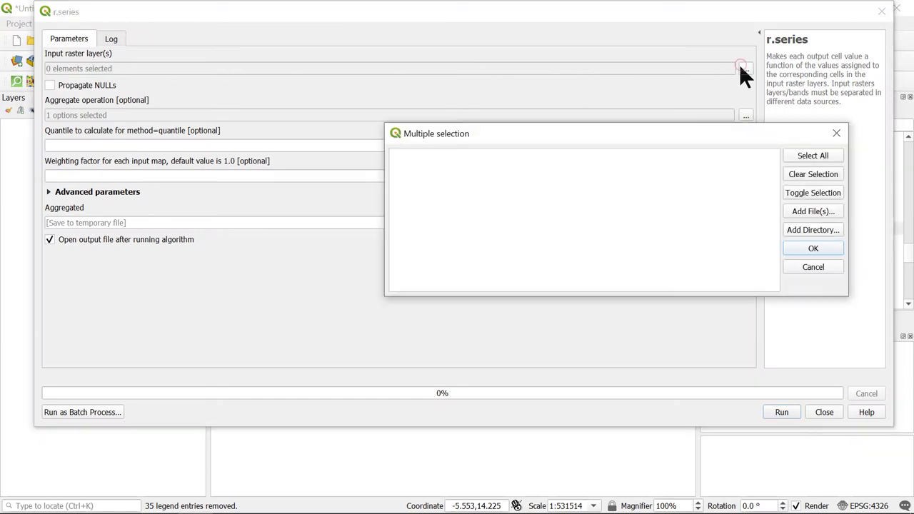
pyautogui.click(808, 207)
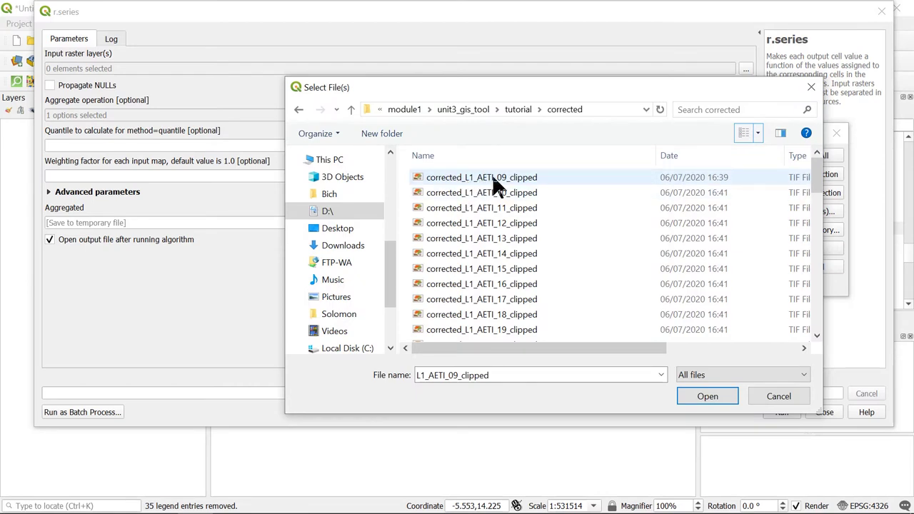
pyautogui.click(492, 177)
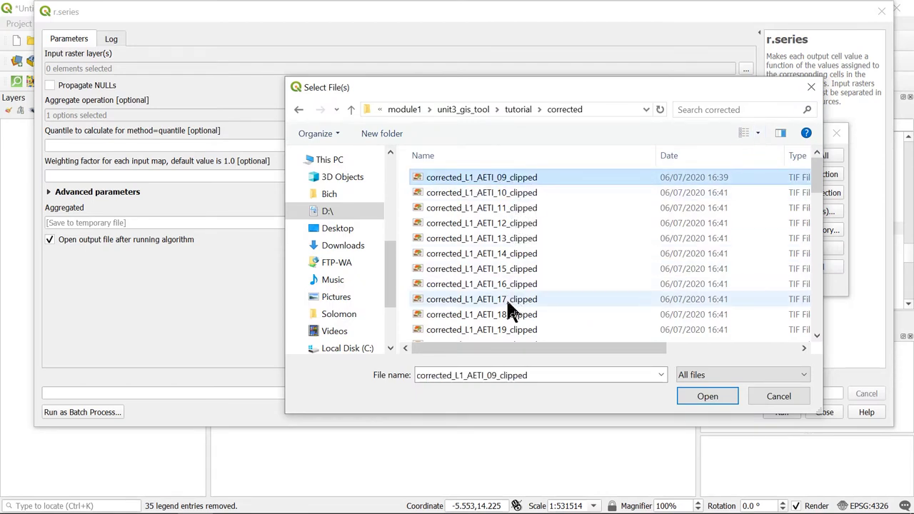
pyautogui.keyDown('shift'); pyautogui.click(509, 325); pyautogui.keyUp('shift')
pyautogui.scroll(-3, 564, 307)
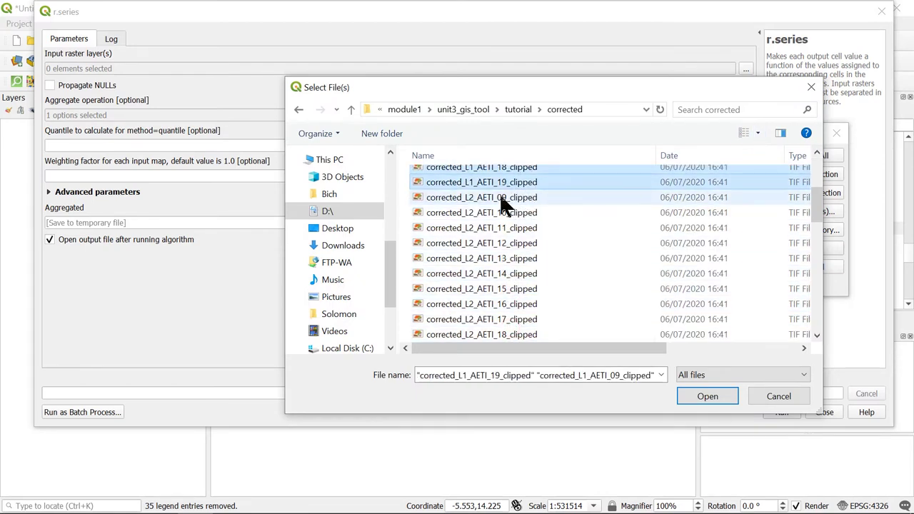
pyautogui.click(709, 397)
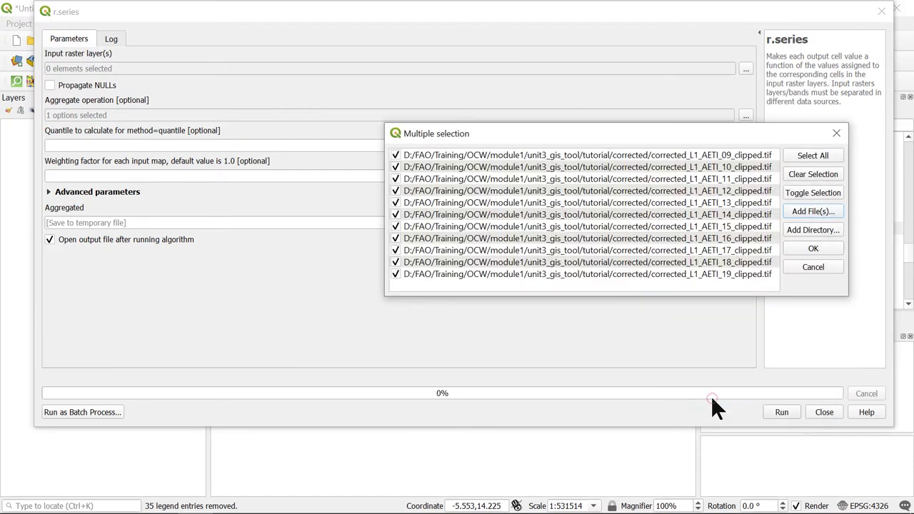
pyautogui.click(825, 246)
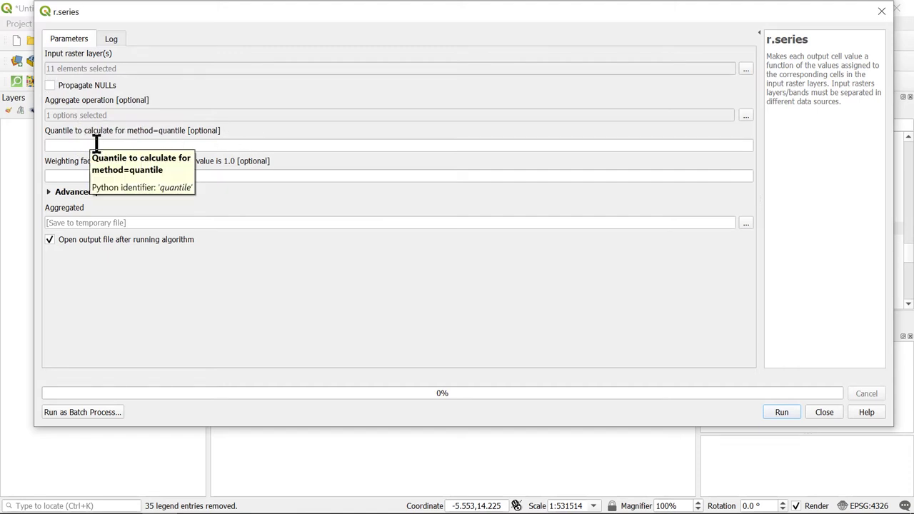
# Keep average as the aggregate operation and save the output to a file in the series folder
pyautogui.click(746, 116)
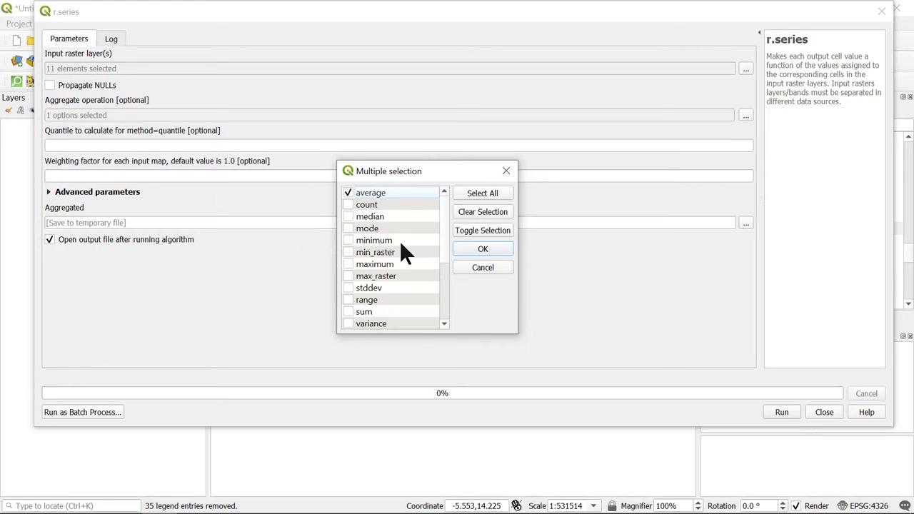
pyautogui.click(460, 249)
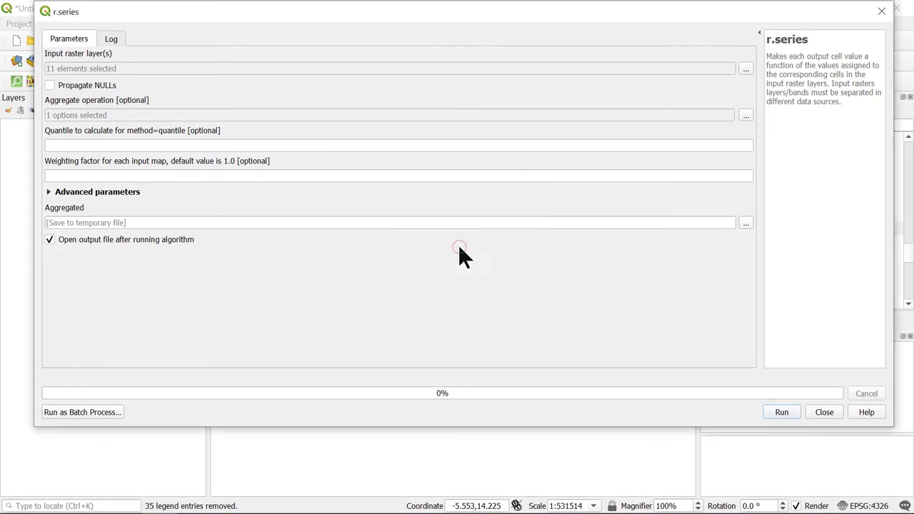
pyautogui.click(744, 223)
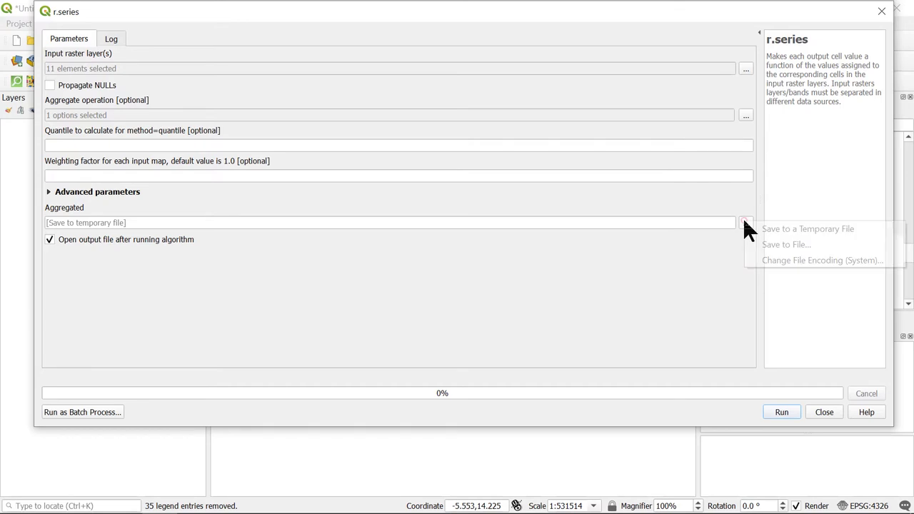
pyautogui.click(762, 244)
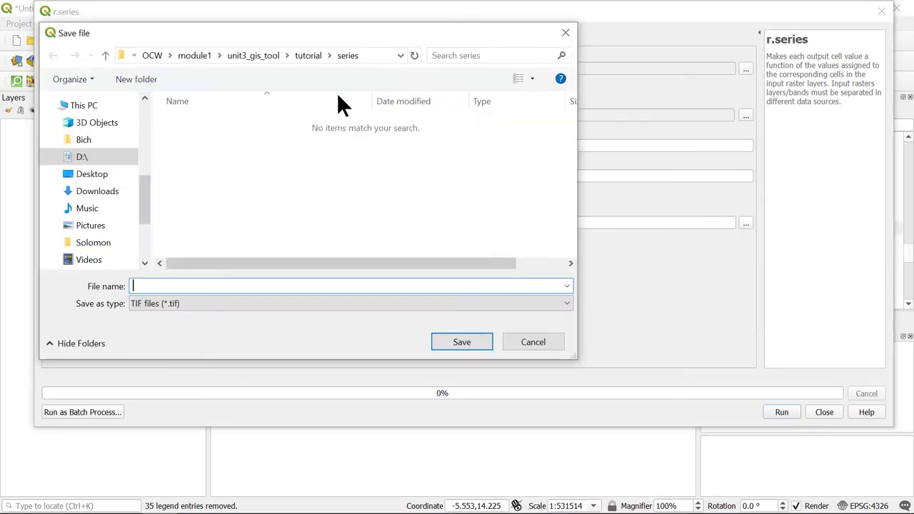
pyautogui.click(308, 56)
pyautogui.doubleClick(362, 138)
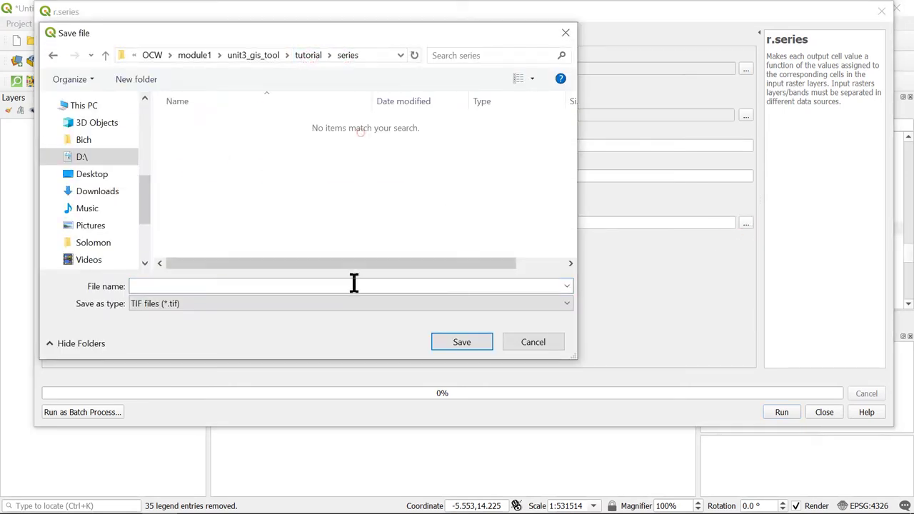
# Name the output L1_AETI_avg.tif and run r.series
pyautogui.click(354, 287)
pyautogui.write('L1_AETI_avg')
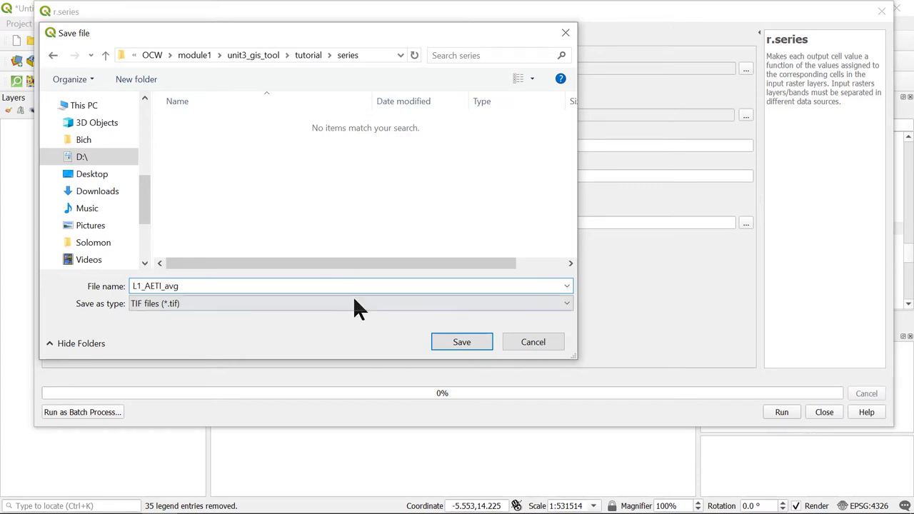
pyautogui.click(456, 340)
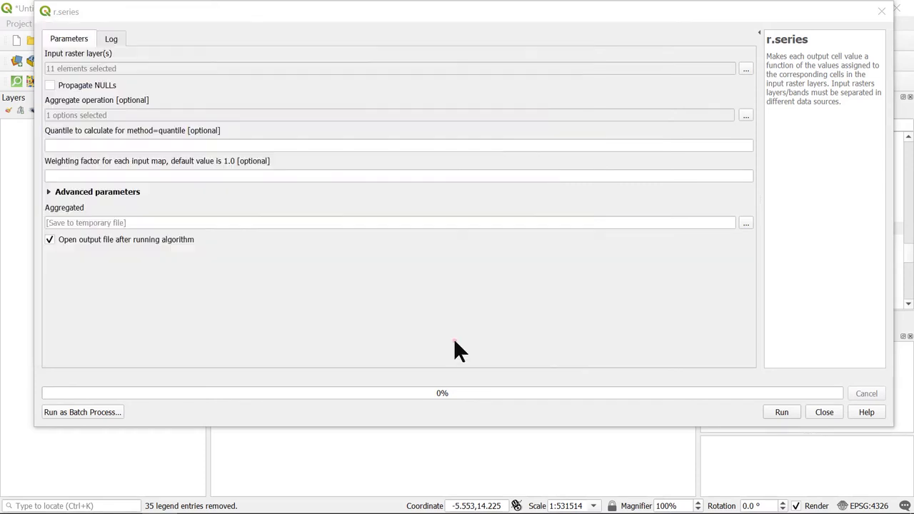
pyautogui.click(782, 413)
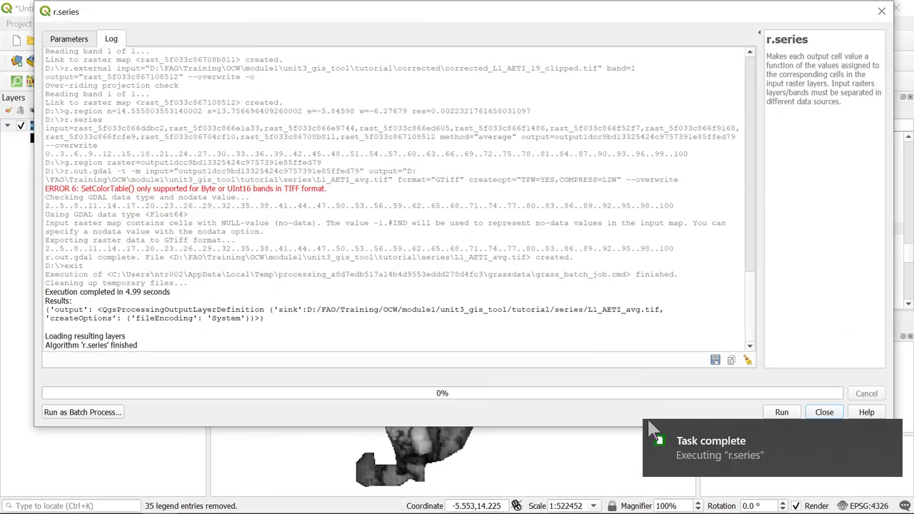
# Close the r.series dialog and create a new processing model named series_analysis
pyautogui.click(889, 431)
pyautogui.click(825, 412)
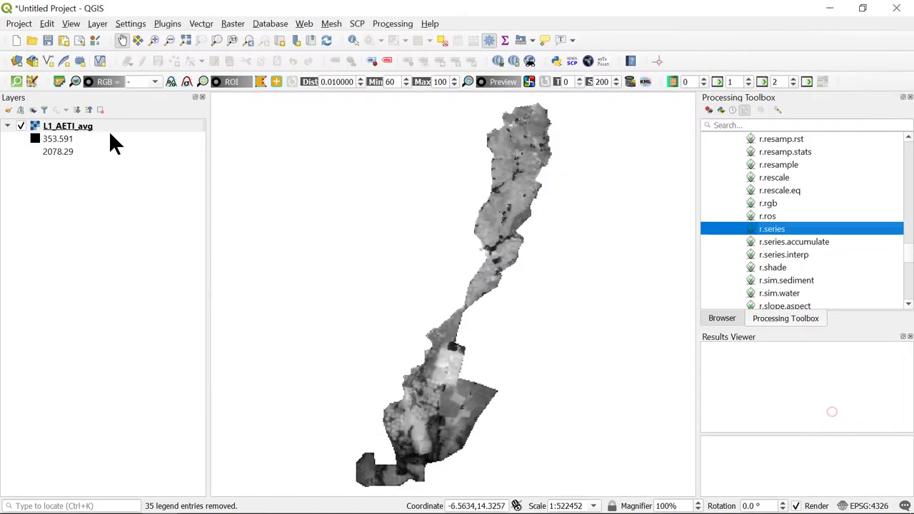
pyautogui.click(707, 109)
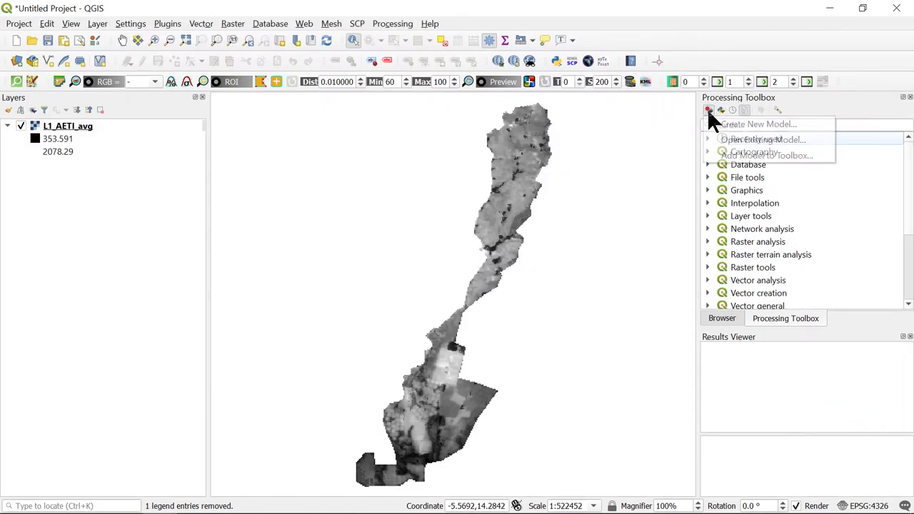
pyautogui.click(715, 122)
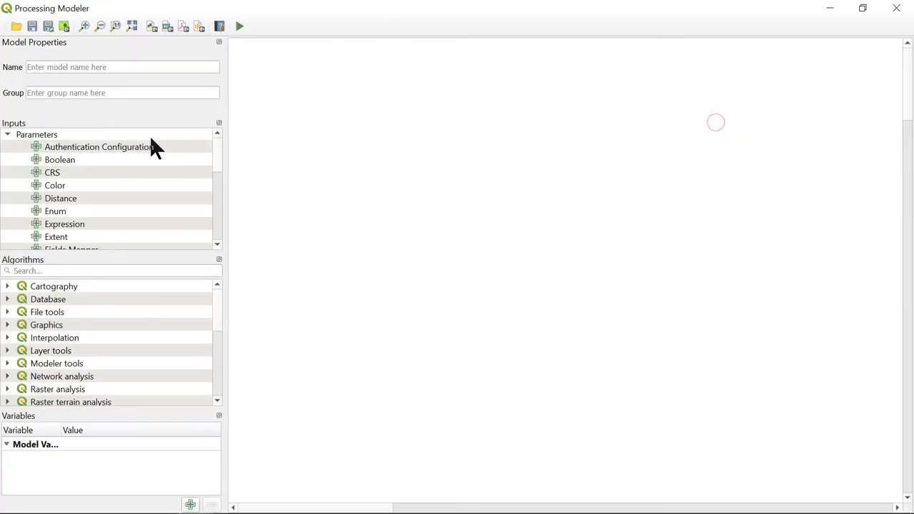
pyautogui.click(130, 66)
pyautogui.write('series_analysis')
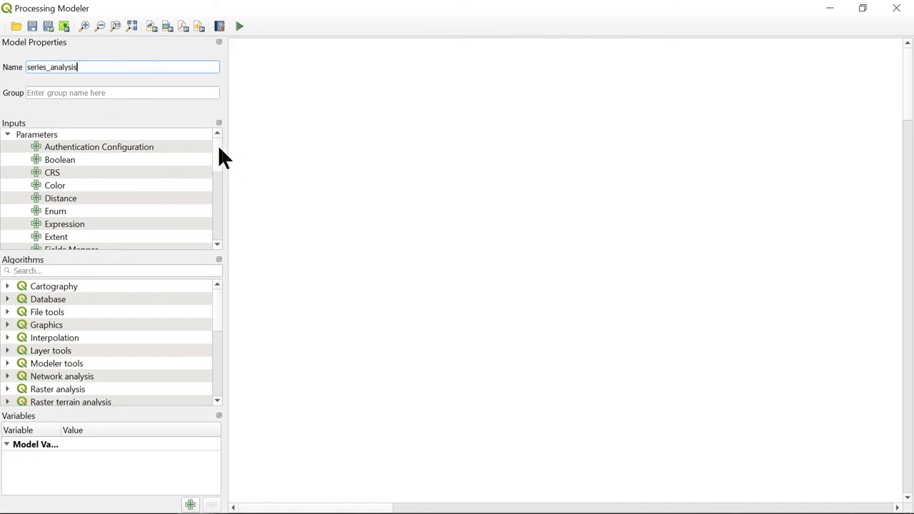
pyautogui.moveTo(219, 149); pyautogui.dragTo(220, 177)
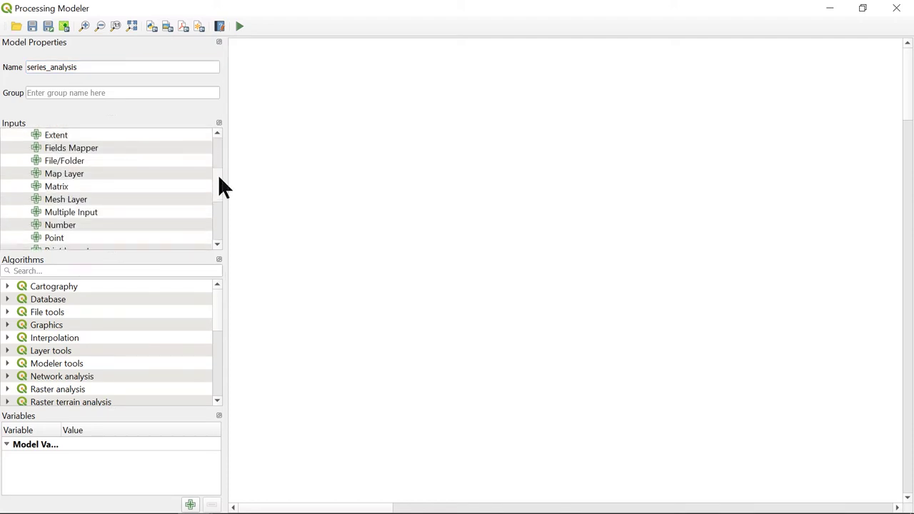
# Add a Multiple Input parameter named Raster(s) with data type Raster
pyautogui.doubleClick(85, 215)
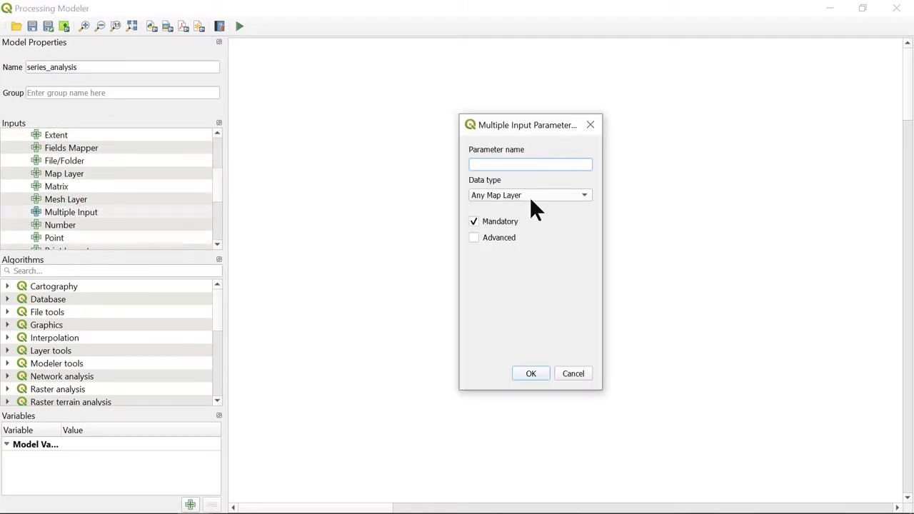
pyautogui.write('Raster(s)')
pyautogui.click(530, 195)
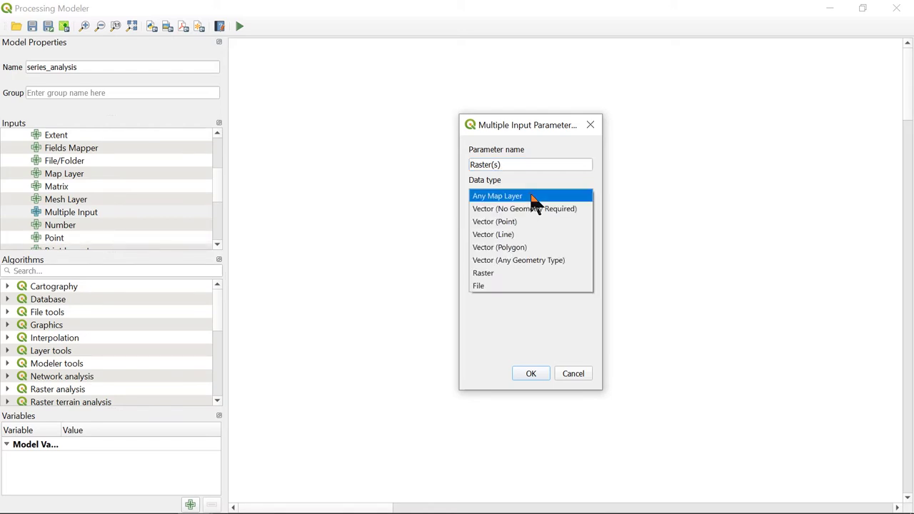
pyautogui.click(507, 271)
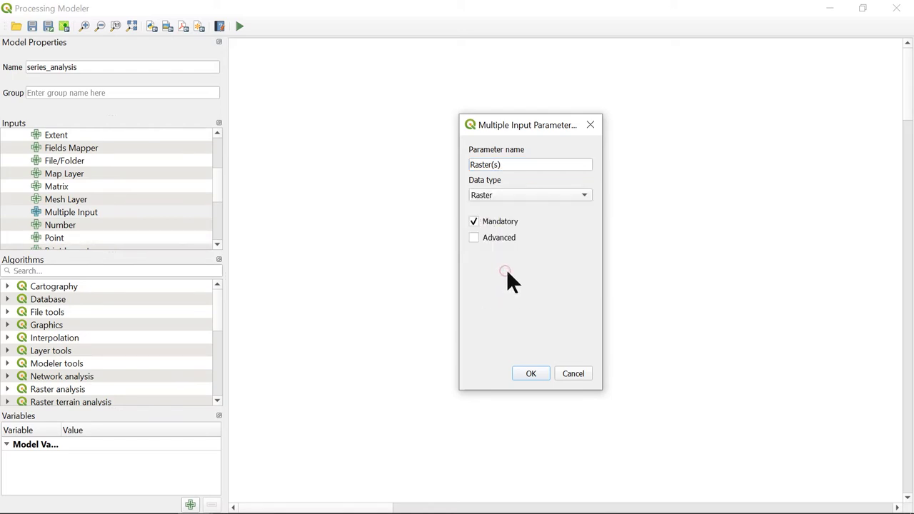
pyautogui.click(537, 373)
pyautogui.moveTo(220, 315); pyautogui.dragTo(213, 366)
# Expand GRASS > Raster (r.*) in the Algorithms list
pyautogui.click(7, 351)
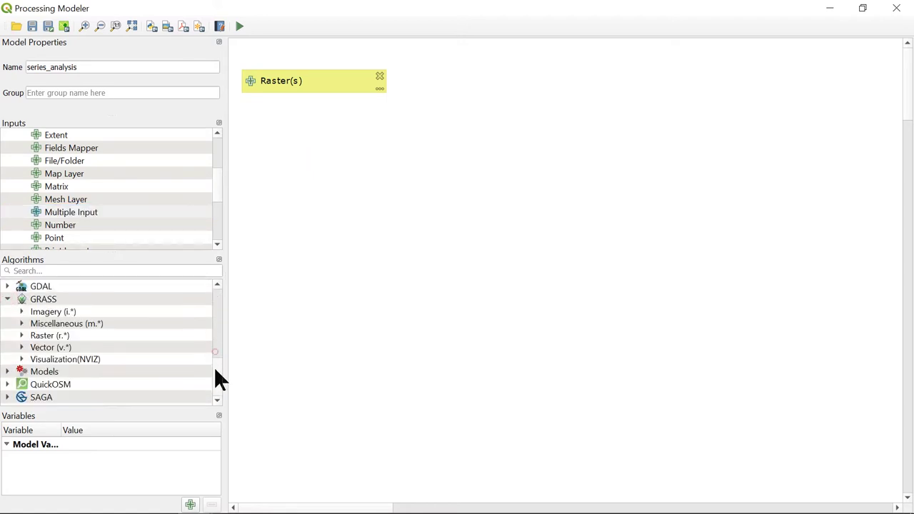
pyautogui.click(21, 336)
pyautogui.moveTo(219, 307); pyautogui.dragTo(193, 367)
# Add r.series taking Raster(s), with Propagate NULLs Yes and average aggregation
pyautogui.click(80, 341)
pyautogui.doubleClick(81, 341)
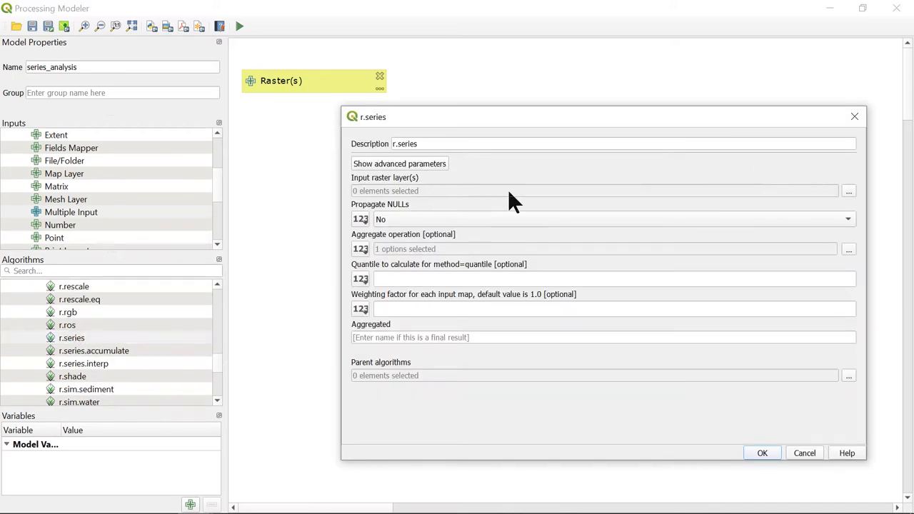
pyautogui.click(848, 191)
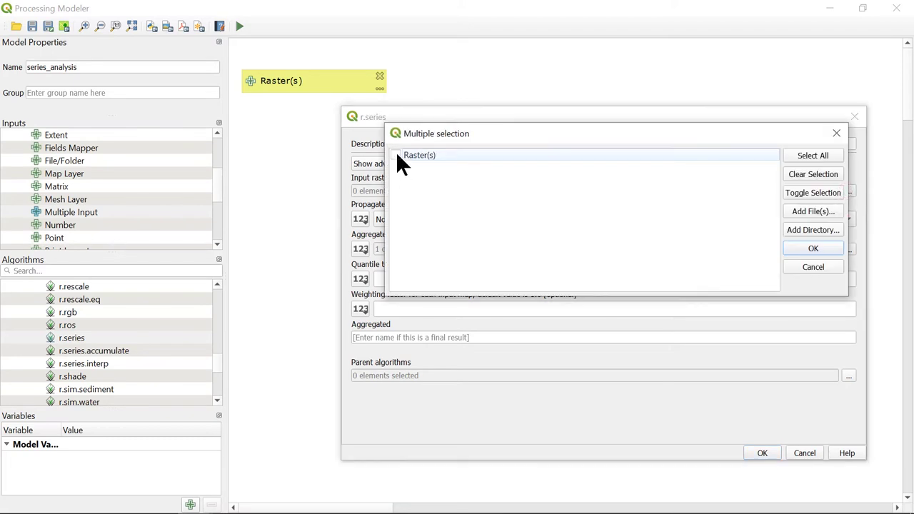
pyautogui.click(825, 248)
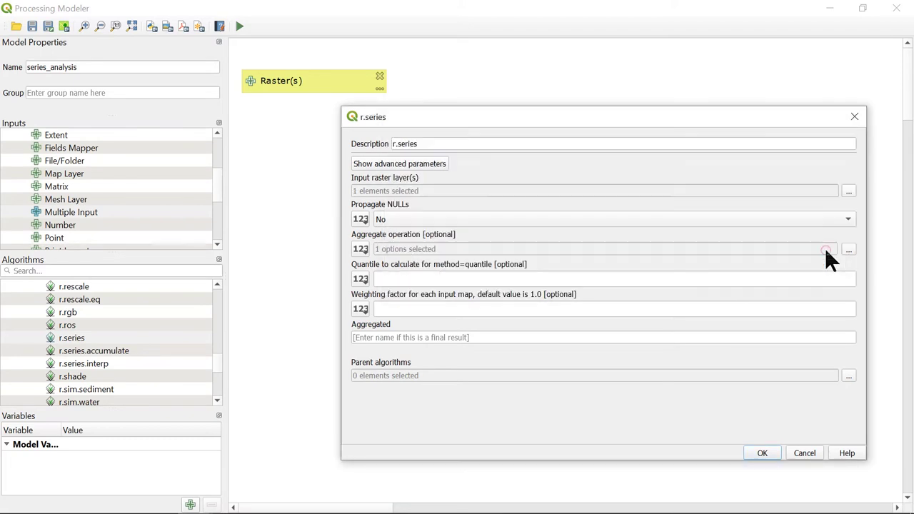
pyautogui.click(490, 218)
pyautogui.click(487, 205)
pyautogui.click(848, 248)
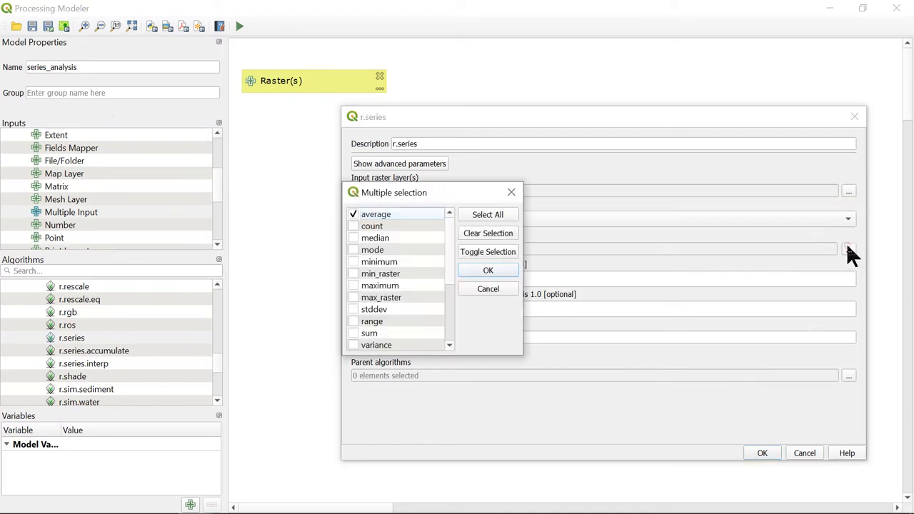
pyautogui.click(487, 272)
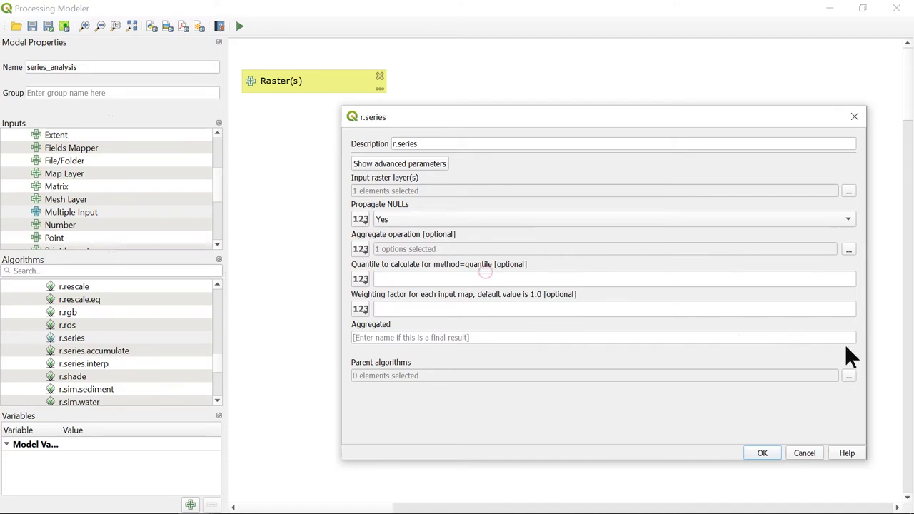
# Name the aggregated output Average, confirm, and arrange the nodes on the canvas
pyautogui.click(840, 338)
pyautogui.write('Average')
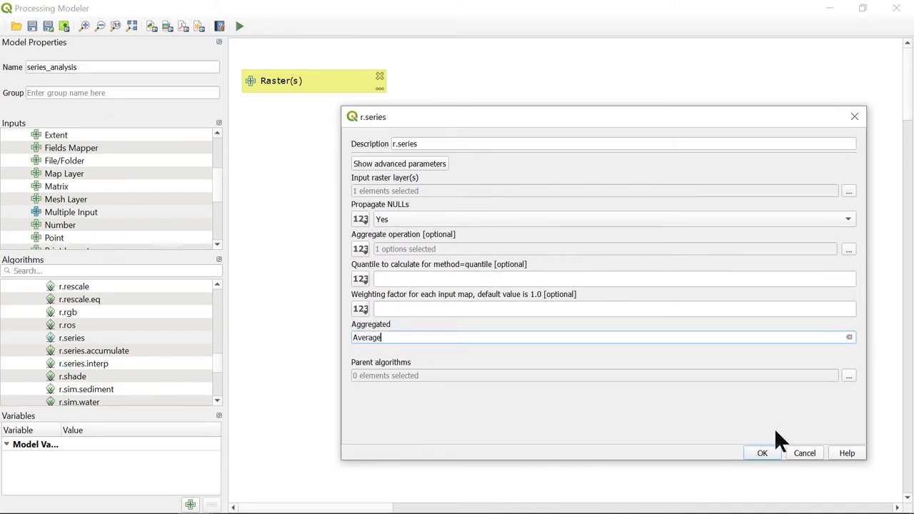
pyautogui.click(762, 453)
pyautogui.moveTo(443, 193); pyautogui.dragTo(746, 157)
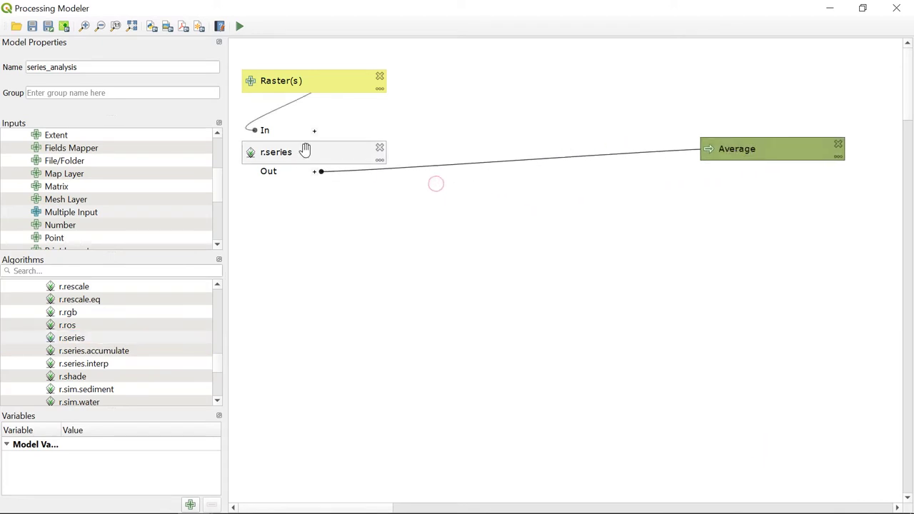
pyautogui.moveTo(305, 151); pyautogui.dragTo(507, 110)
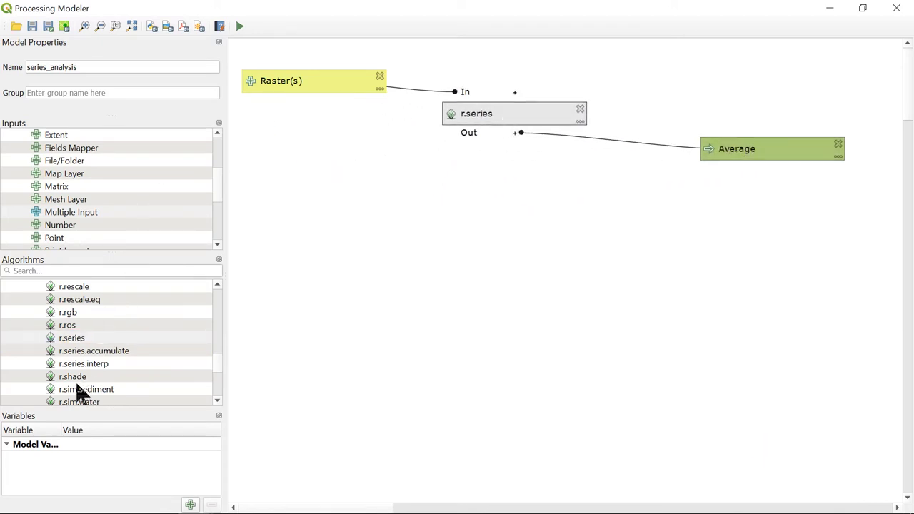
# Add another r.series step taking Raster(s) with Propagate NULLs set to Yes
pyautogui.doubleClick(71, 338)
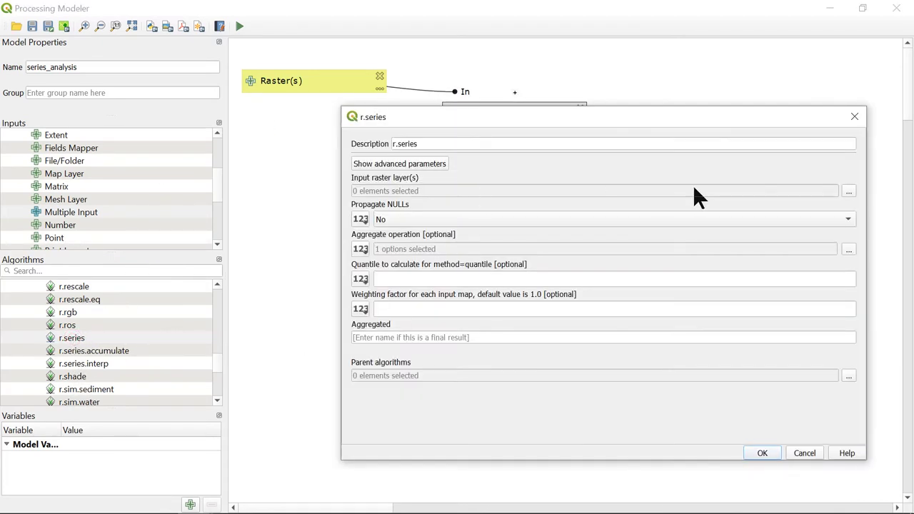
pyautogui.click(848, 191)
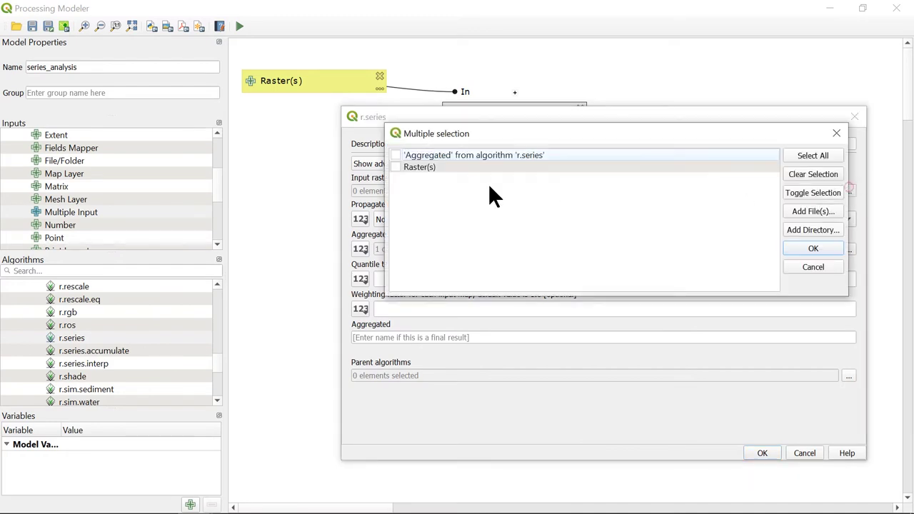
pyautogui.click(398, 167)
pyautogui.click(817, 248)
pyautogui.click(737, 219)
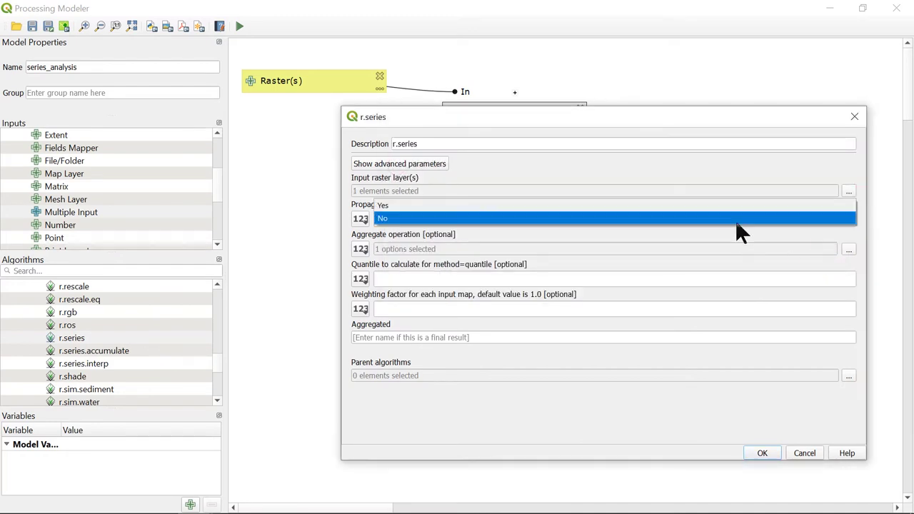
pyautogui.click(735, 205)
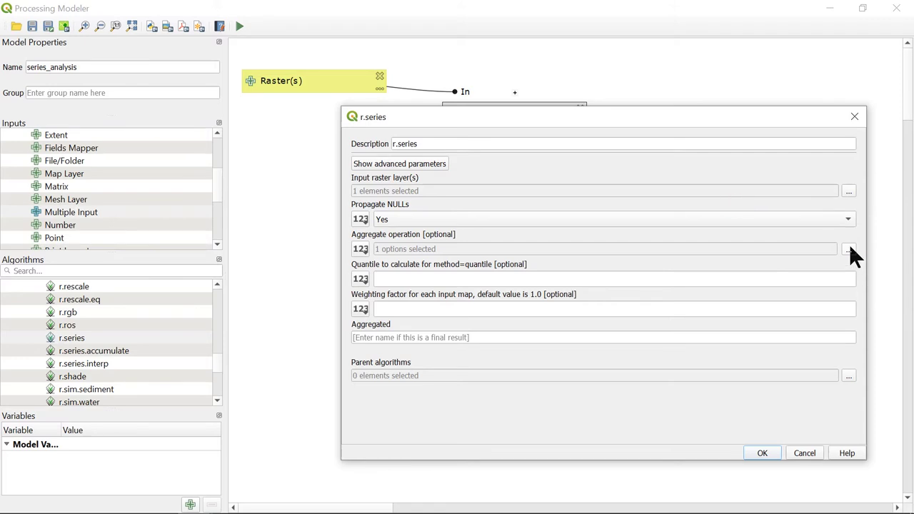
# Switch the aggregation from average to stddev, name the output STD, and arrange the nodes
pyautogui.click(849, 248)
pyautogui.click(351, 215)
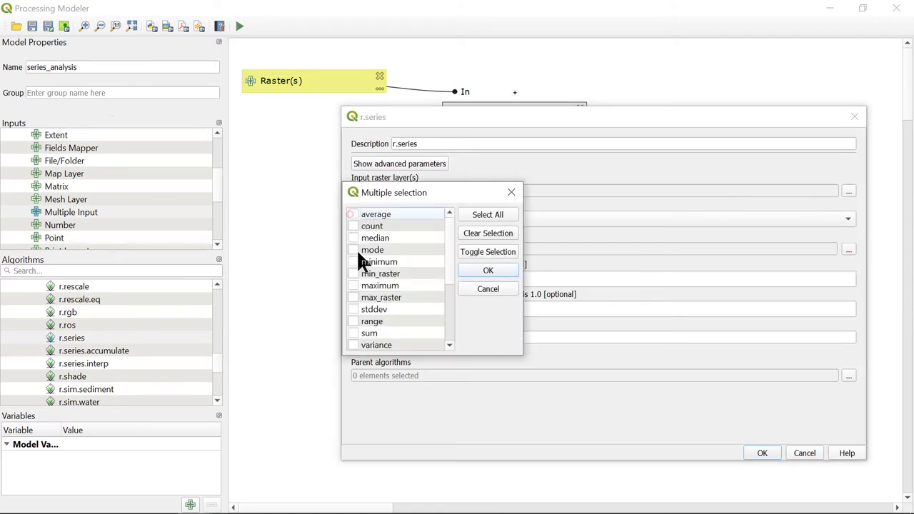
pyautogui.click(353, 309)
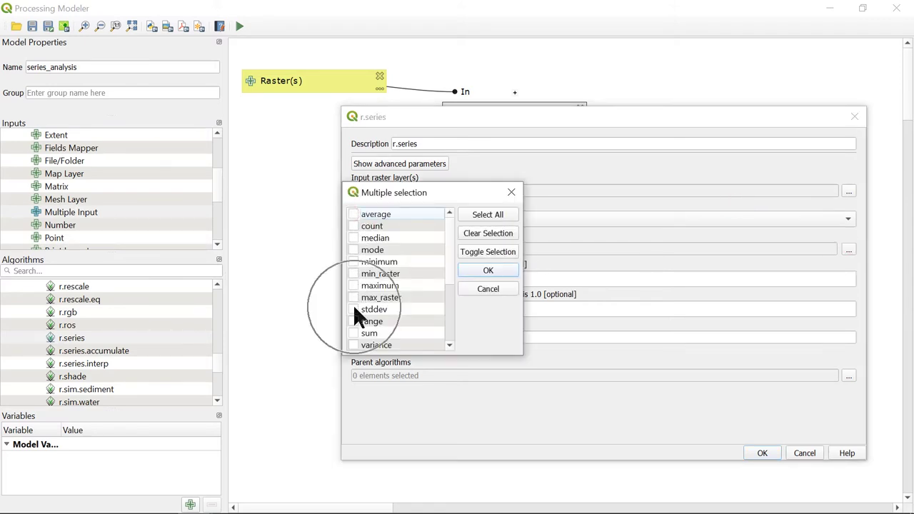
pyautogui.click(503, 265)
pyautogui.click(807, 337)
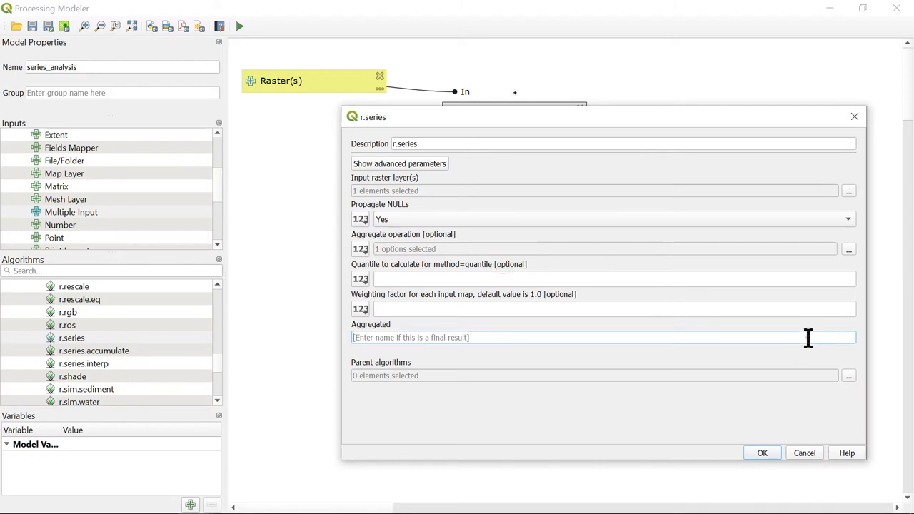
pyautogui.write('STD')
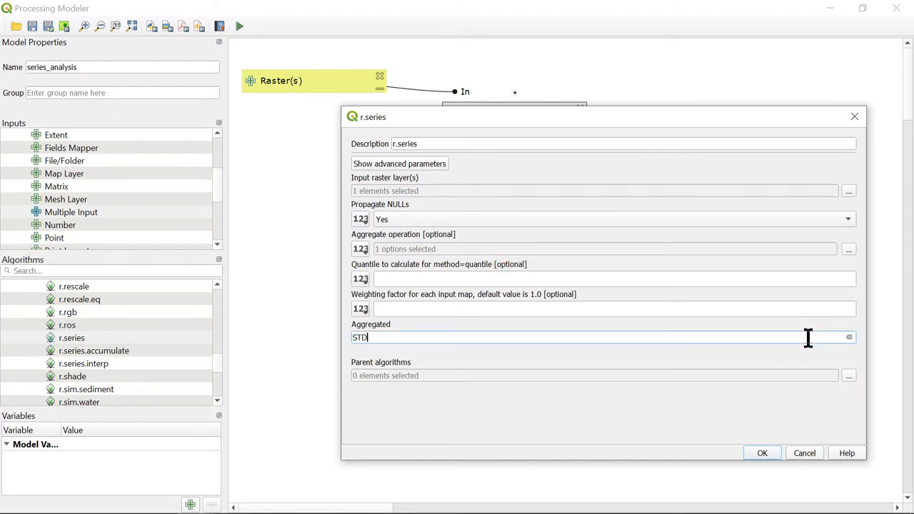
pyautogui.click(761, 452)
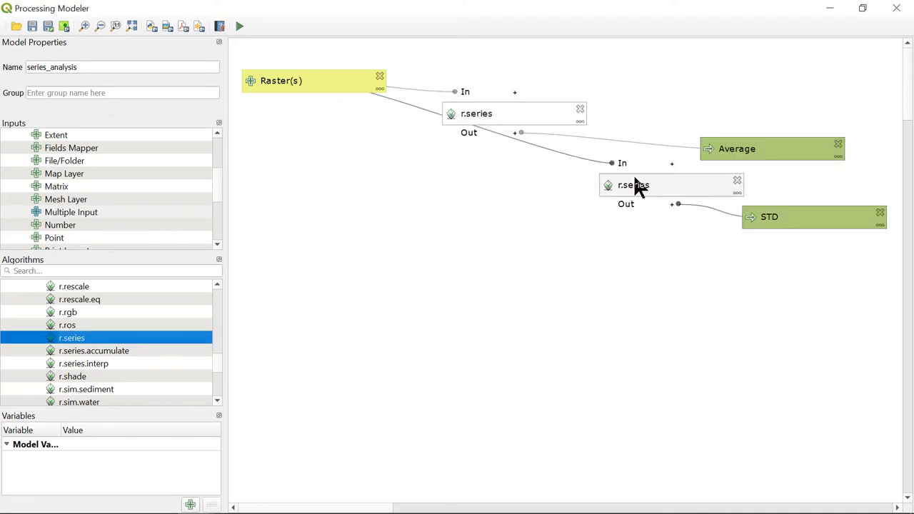
pyautogui.moveTo(638, 189); pyautogui.dragTo(483, 204)
pyautogui.moveTo(764, 217); pyautogui.dragTo(733, 250)
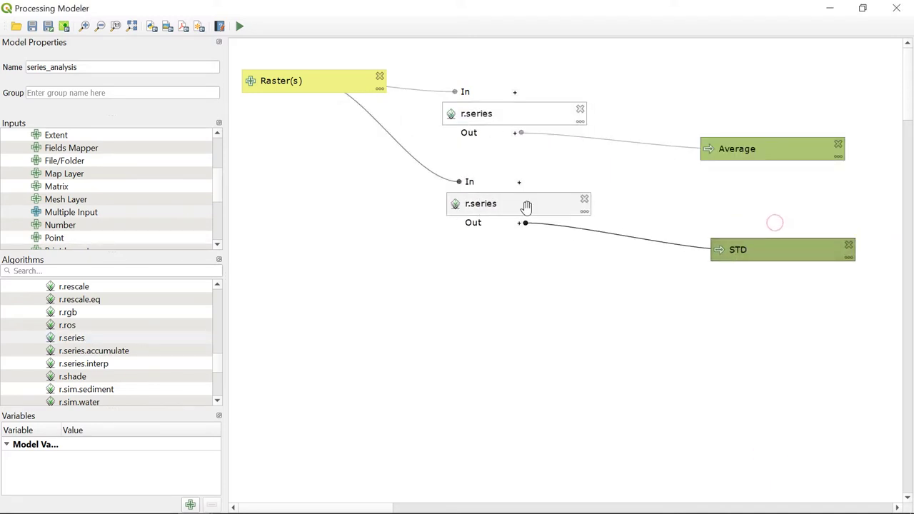
# Add a third r.series step taking Raster(s) with Propagate NULLs set to Yes
pyautogui.doubleClick(72, 338)
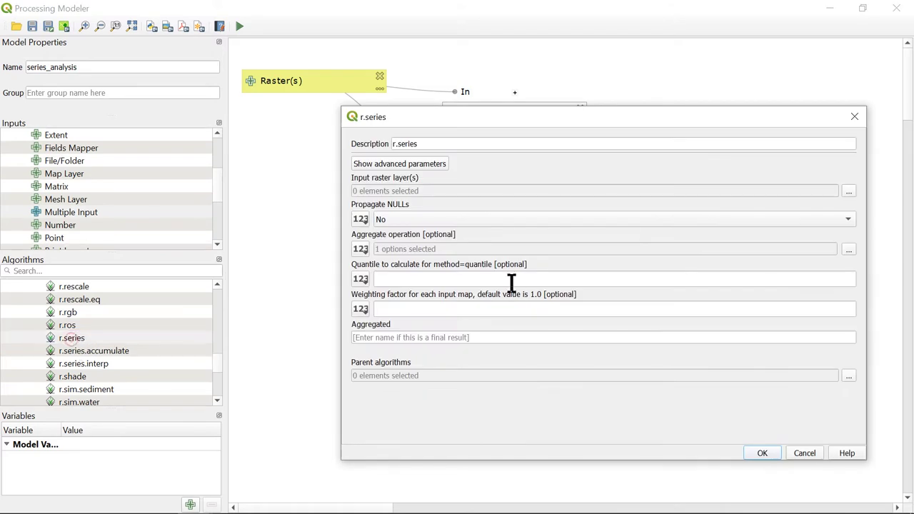
pyautogui.click(849, 191)
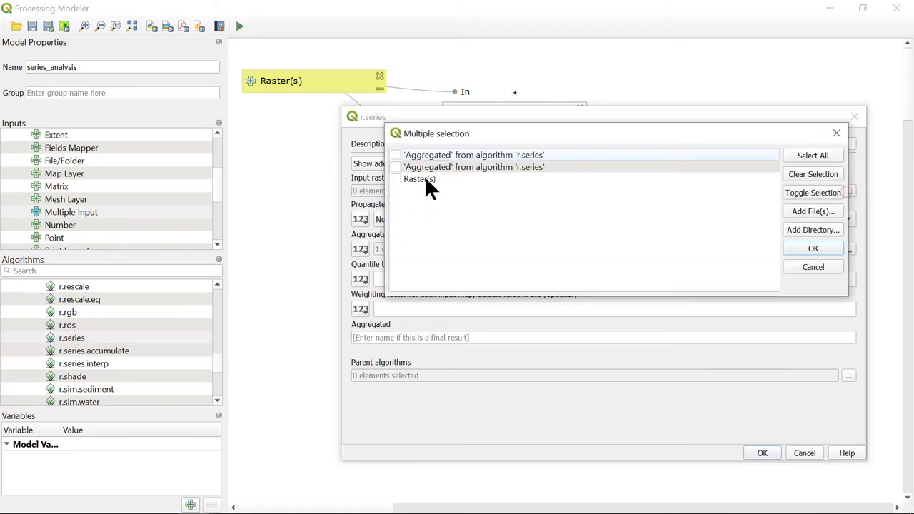
pyautogui.click(828, 247)
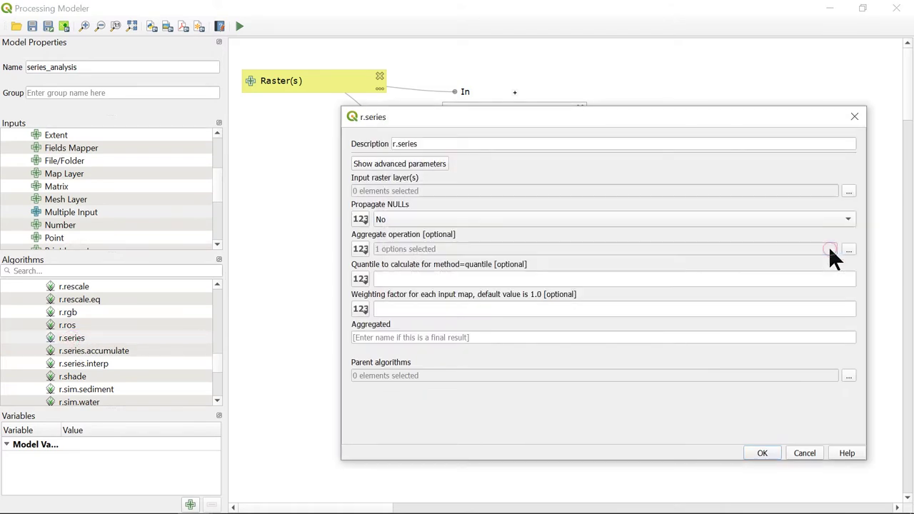
pyautogui.click(559, 217)
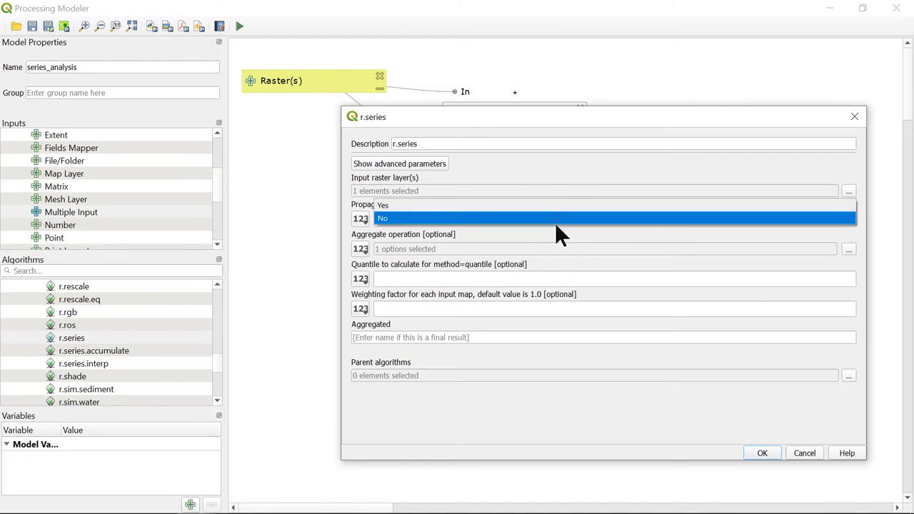
pyautogui.click(560, 217)
# Choose slope as the aggregation, name the output Slope, and place the nodes below the others
pyautogui.click(849, 249)
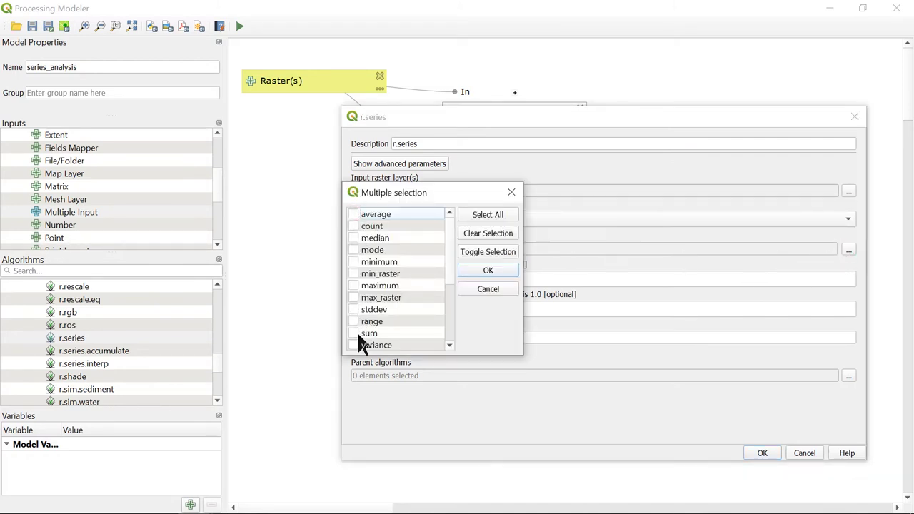
pyautogui.scroll(-1, 450, 268)
pyautogui.scroll(-2, 451, 286)
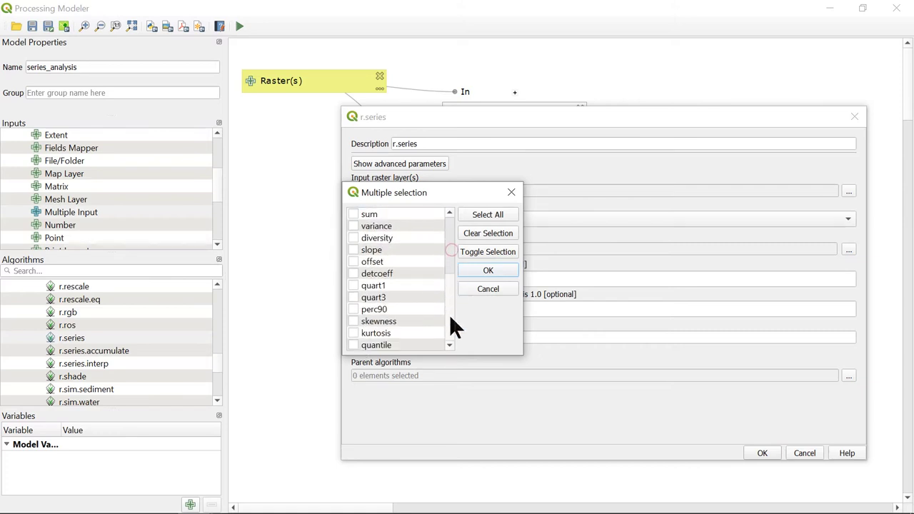
pyautogui.click(353, 249)
pyautogui.click(507, 272)
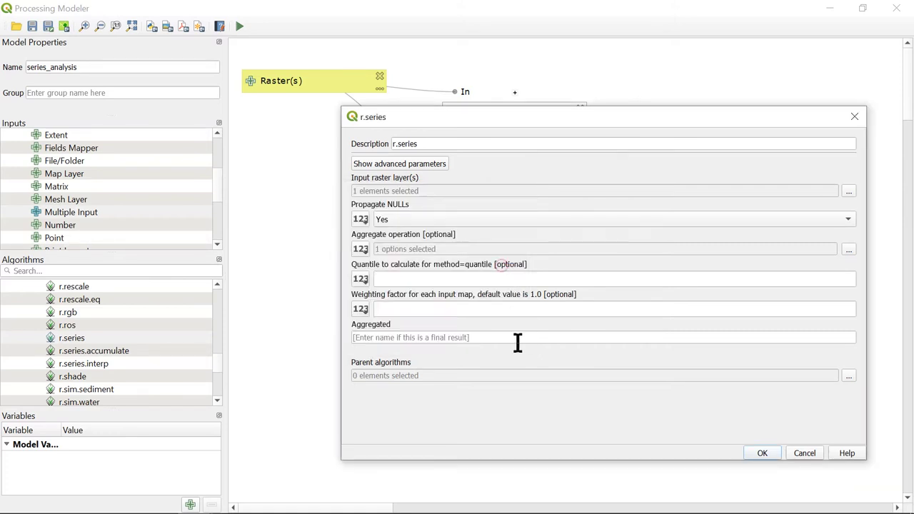
pyautogui.click(547, 338)
pyautogui.write('Slope')
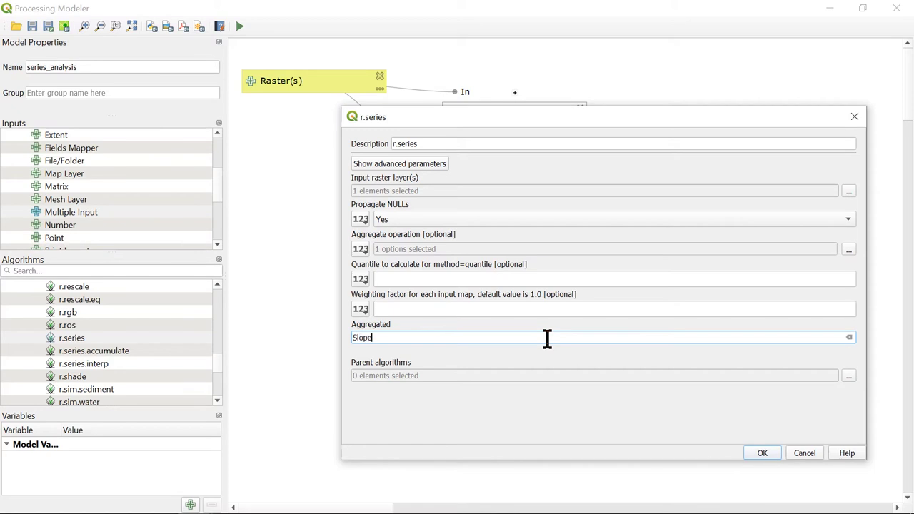
pyautogui.click(770, 452)
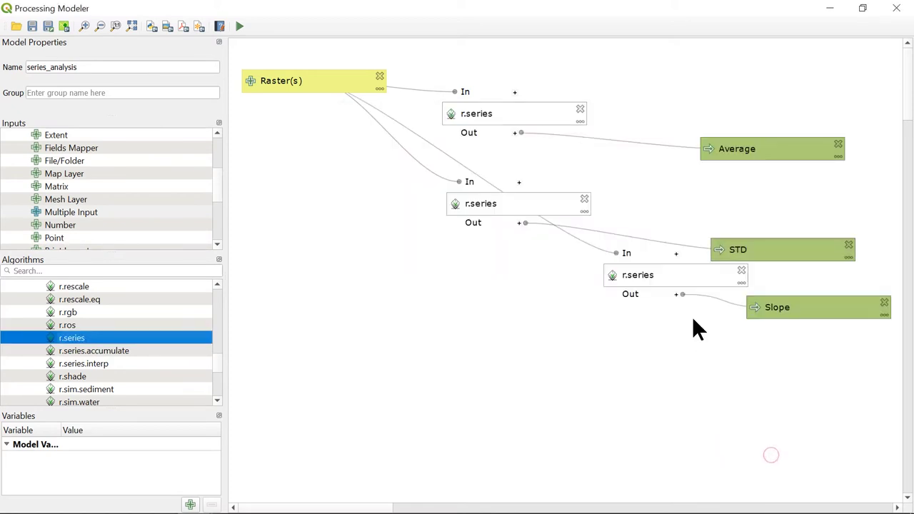
pyautogui.moveTo(671, 272); pyautogui.dragTo(497, 323)
pyautogui.moveTo(793, 307); pyautogui.dragTo(730, 364)
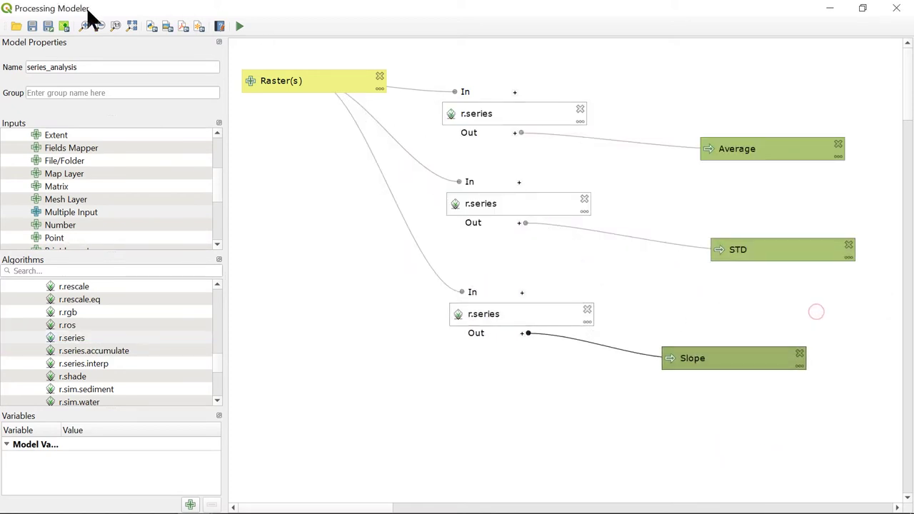
# Save the model as series_analysis.model3 in the processing models folder
pyautogui.click(32, 27)
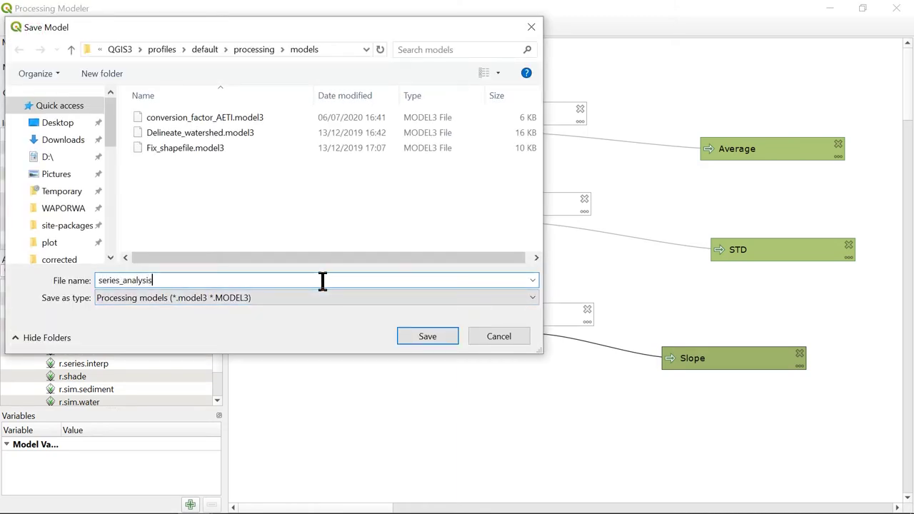
pyautogui.click(404, 334)
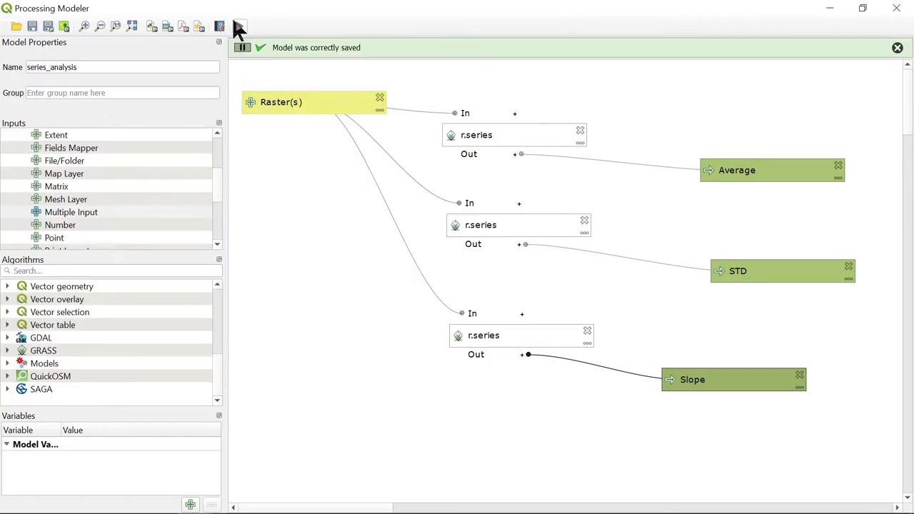
# Run the model and set Raster(s) to the corrected_L1_AETI_09 through _19 clipped files
pyautogui.click(237, 26)
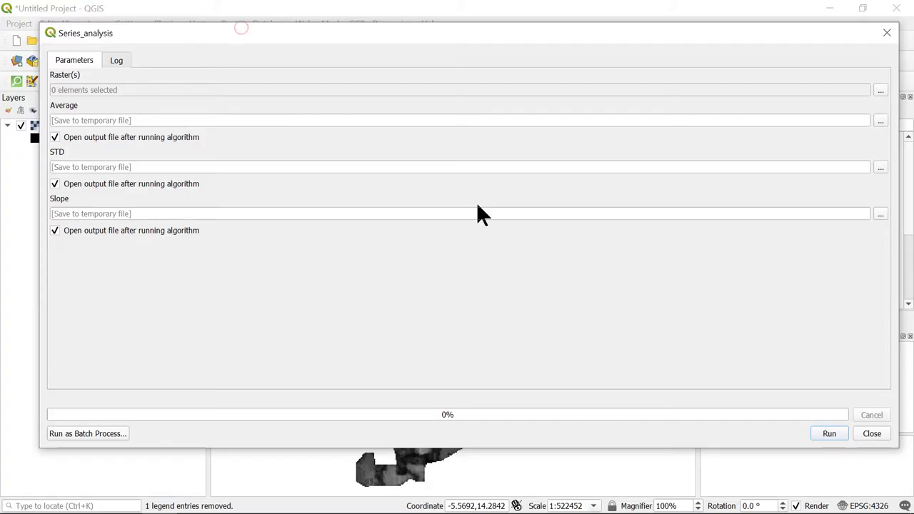
pyautogui.click(880, 90)
pyautogui.click(797, 213)
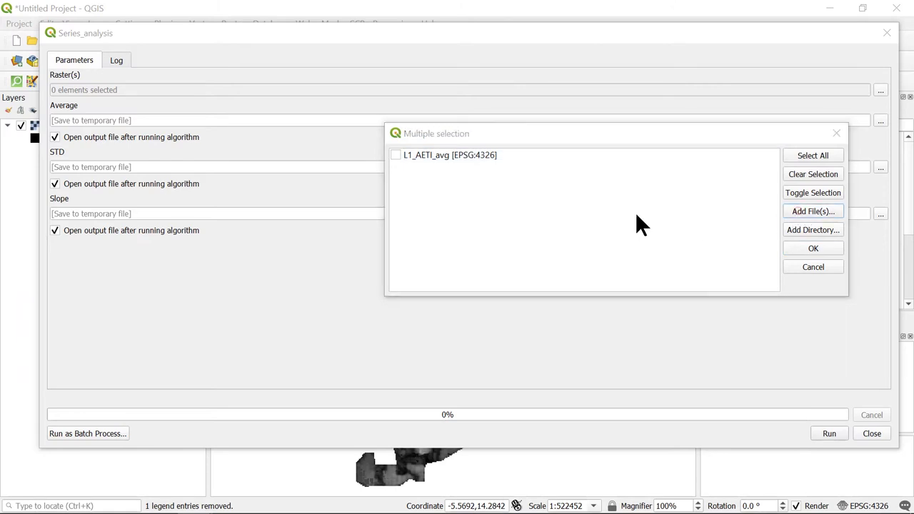
pyautogui.click(543, 213)
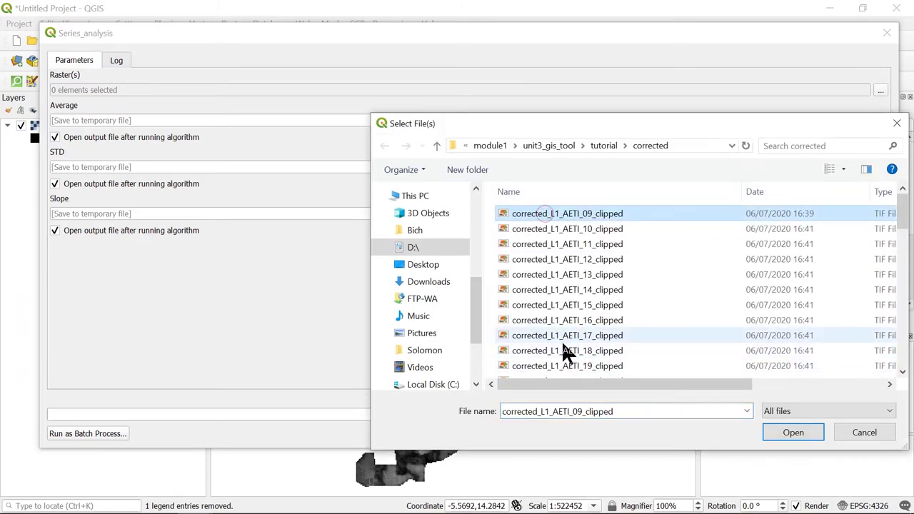
pyautogui.keyDown('shift'); pyautogui.click(568, 366); pyautogui.keyUp('shift')
pyautogui.click(789, 432)
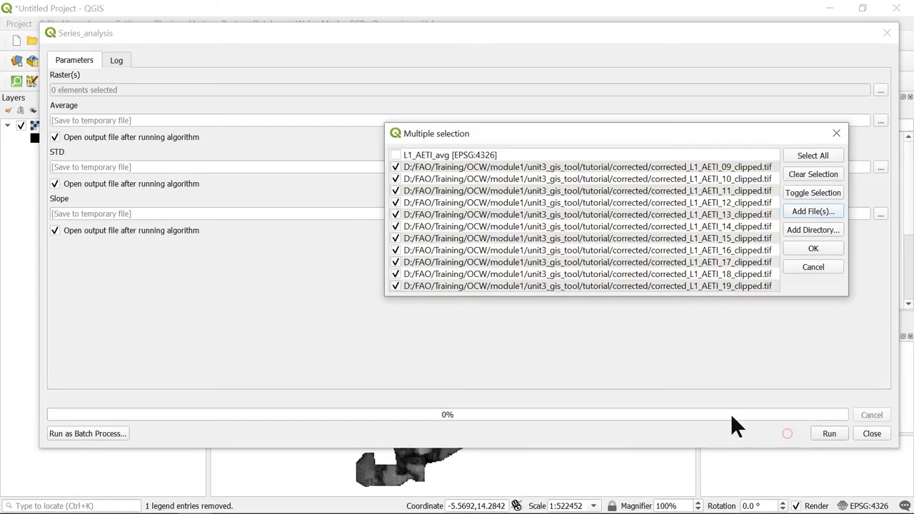
pyautogui.click(831, 245)
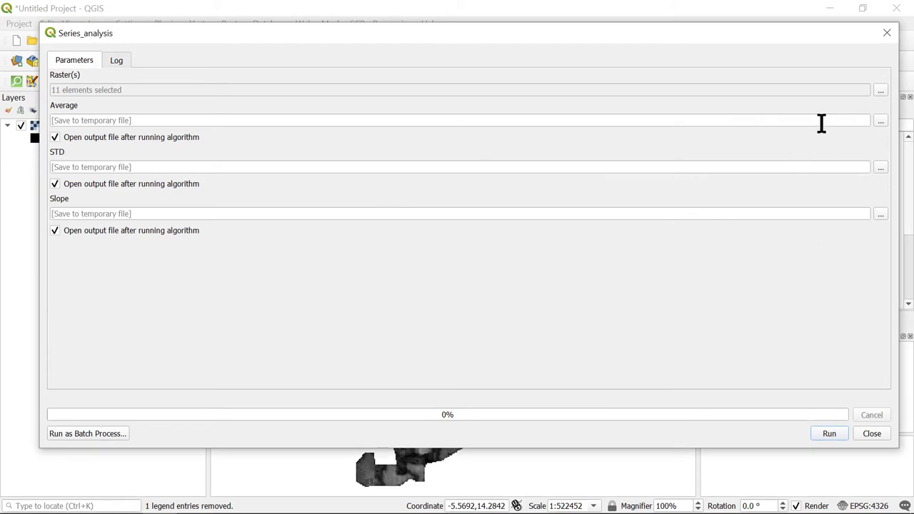
# Save the Average output as L1_AETI_avg_new in the series folder
pyautogui.click(879, 120)
pyautogui.click(775, 146)
pyautogui.click(247, 202)
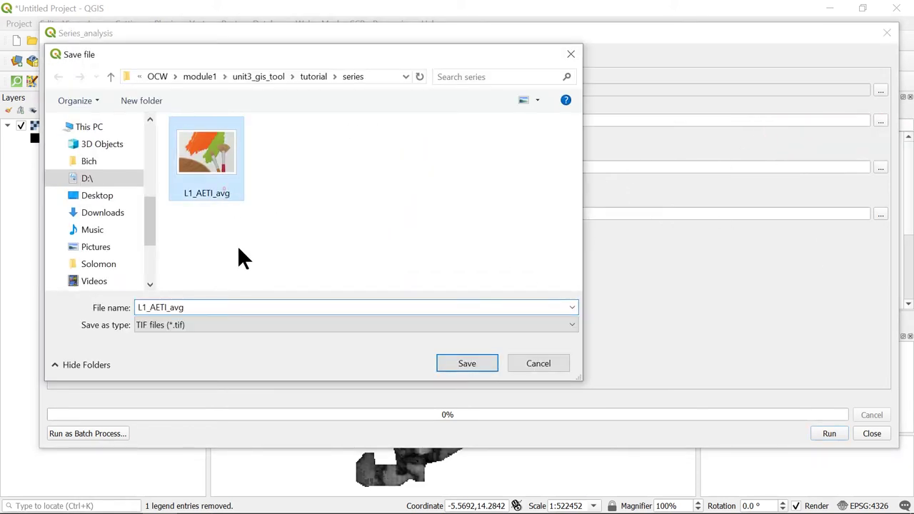
pyautogui.click(285, 306)
pyautogui.click(285, 306)
pyautogui.write('_')
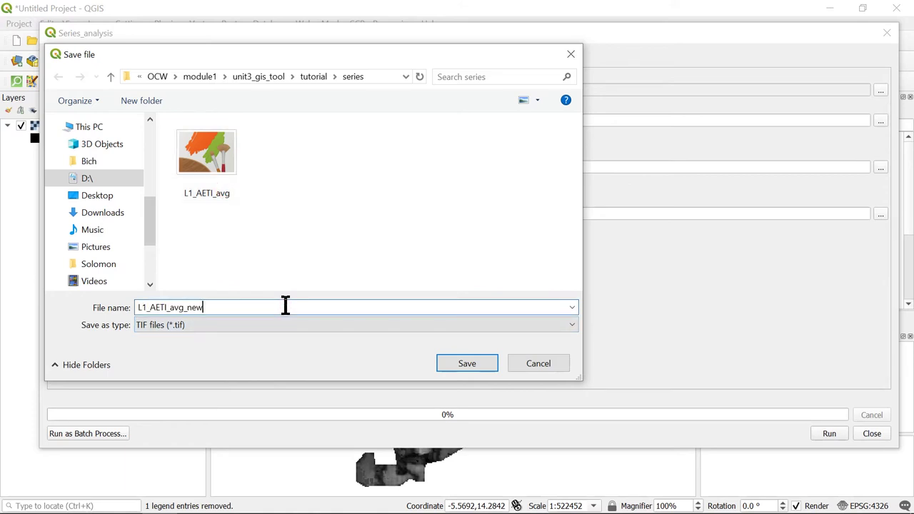
pyautogui.write('new')
pyautogui.click(475, 365)
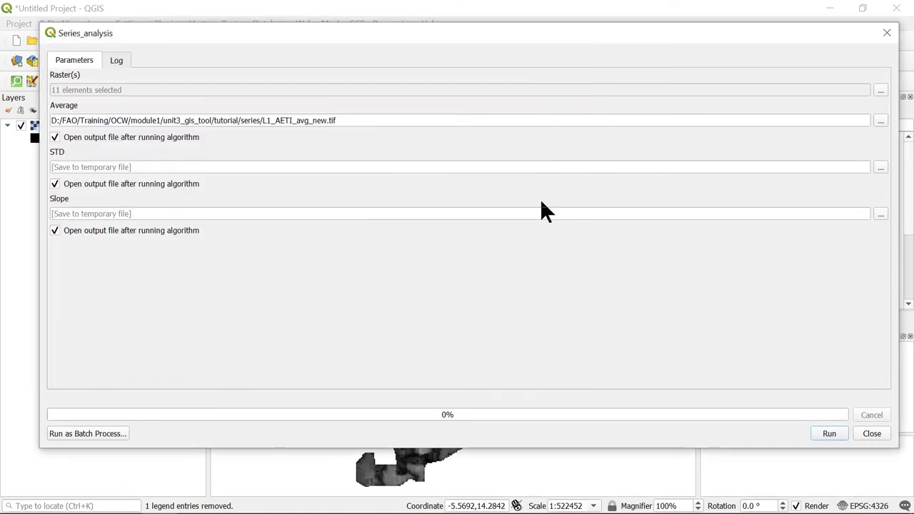
# Save the STD output as L1_AETI_std in the series folder
pyautogui.click(880, 167)
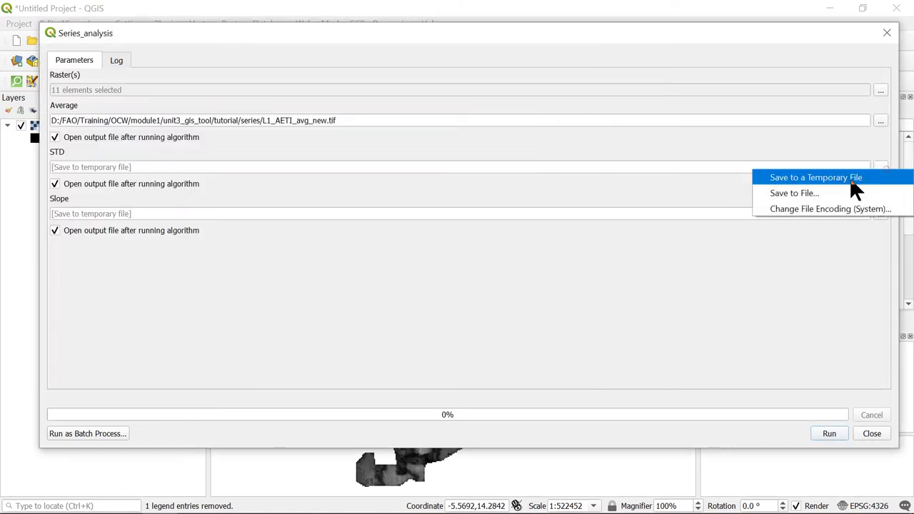
pyautogui.click(781, 191)
pyautogui.click(218, 196)
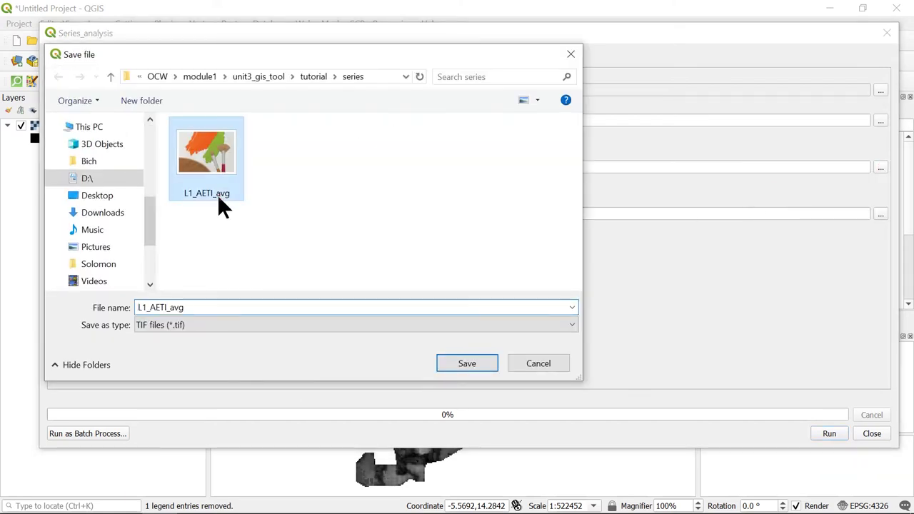
pyautogui.click(172, 307)
pyautogui.hotkey('shift', 'End')
pyautogui.write('std')
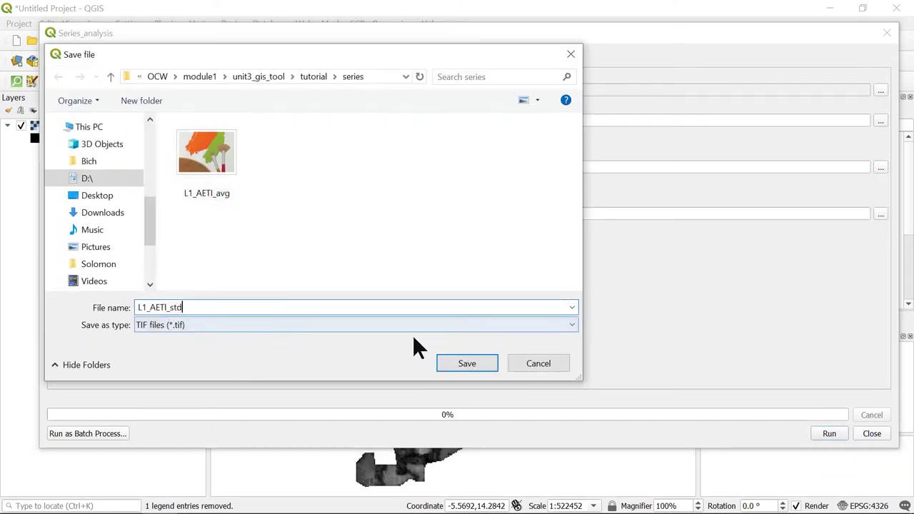
pyautogui.click(466, 364)
# Save the Slope output as L1_AETI_slope and run the series_analysis model
pyautogui.click(880, 213)
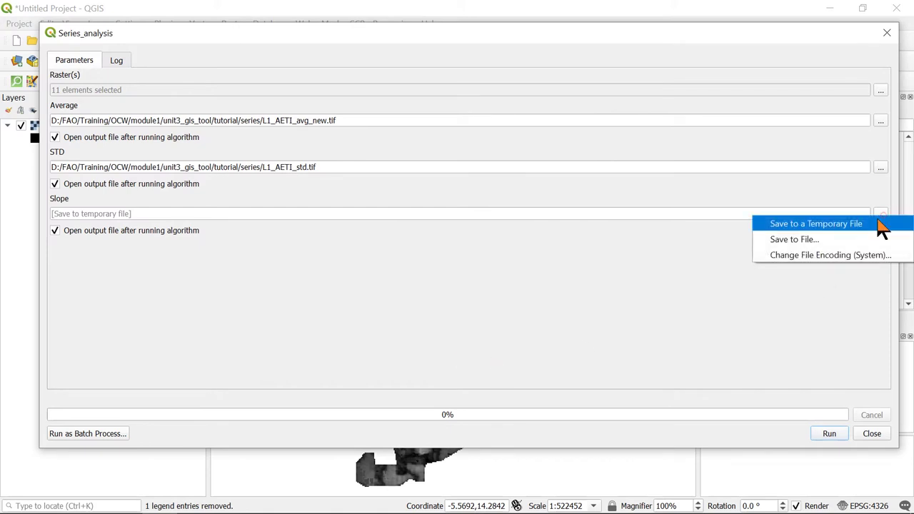
pyautogui.click(771, 241)
pyautogui.click(220, 176)
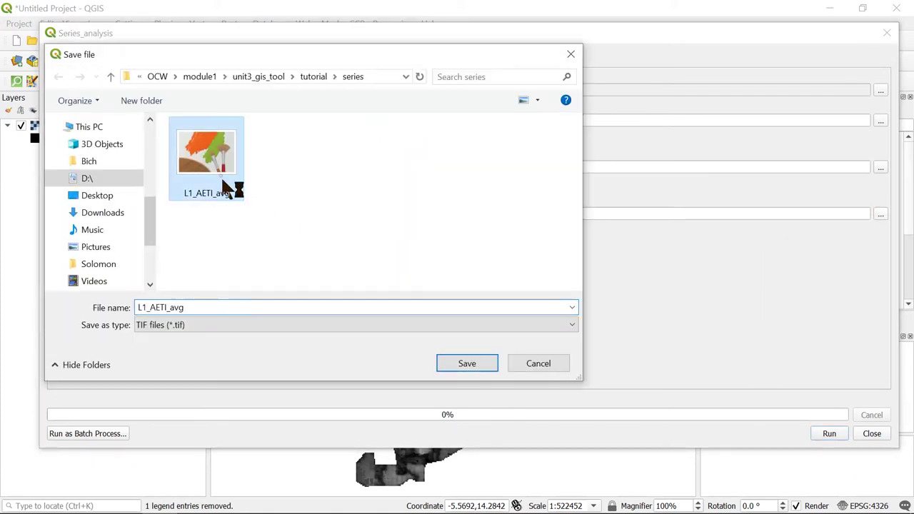
pyautogui.doubleClick(209, 307)
pyautogui.moveTo(185, 307); pyautogui.dragTo(169, 307)
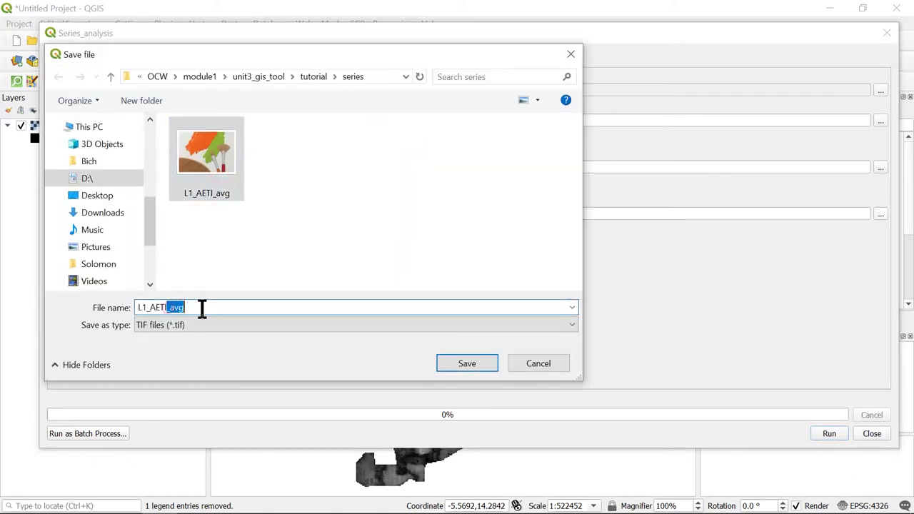
pyautogui.press('BackSpace')
pyautogui.write('slope')
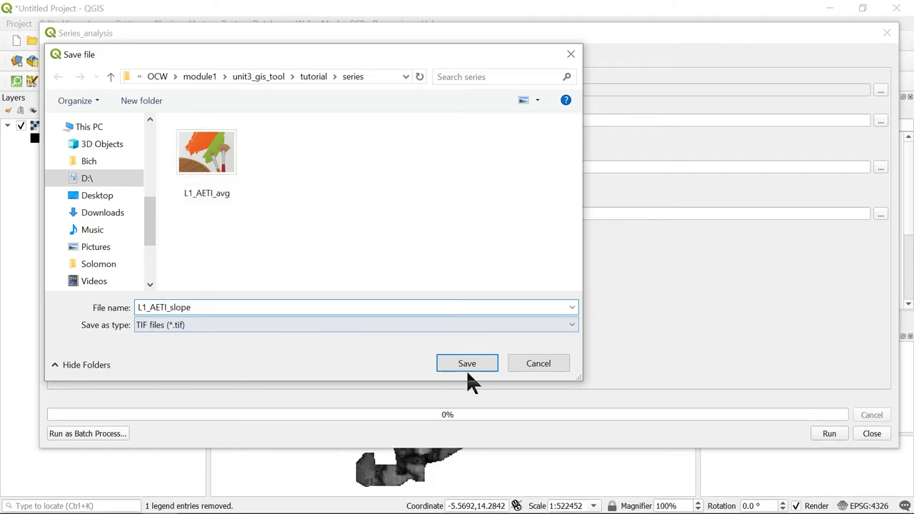
pyautogui.click(467, 366)
pyautogui.click(827, 434)
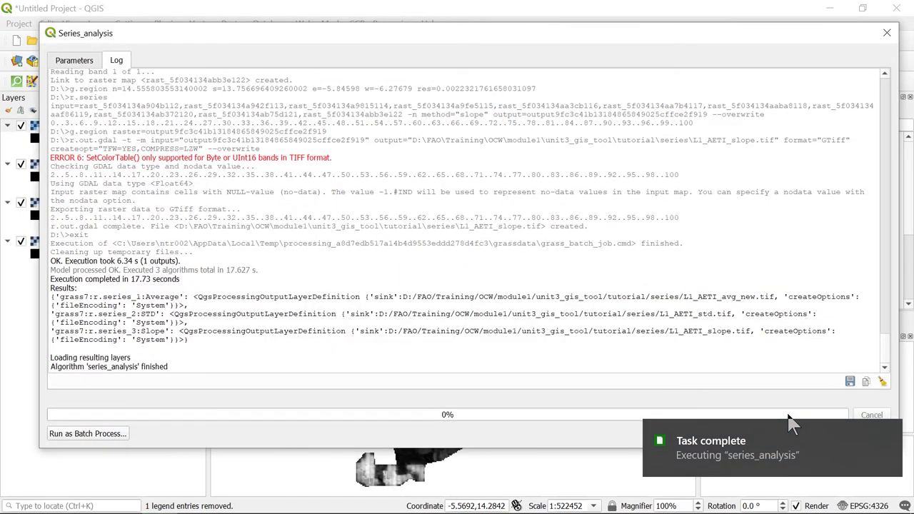
# Close the finished Series_analysis dialog, leaving std, slope and avg_new layers loaded
pyautogui.click(887, 429)
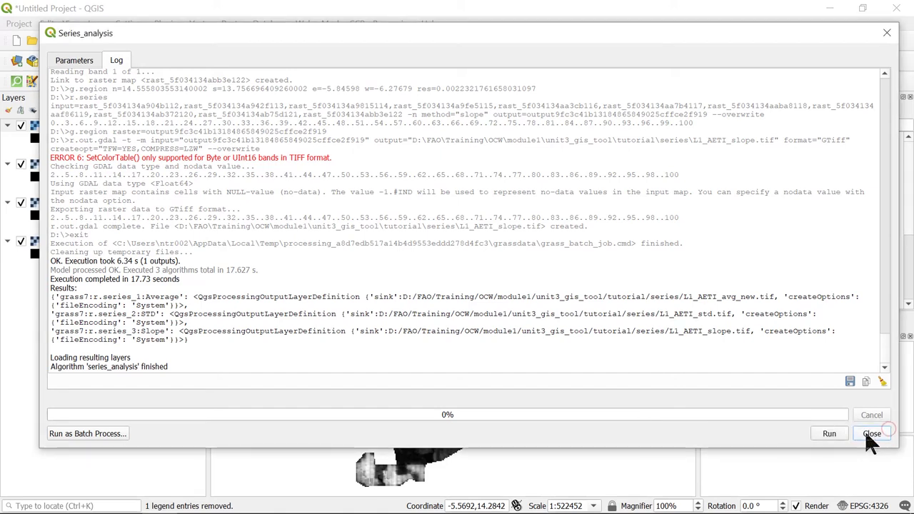
pyautogui.click(867, 434)
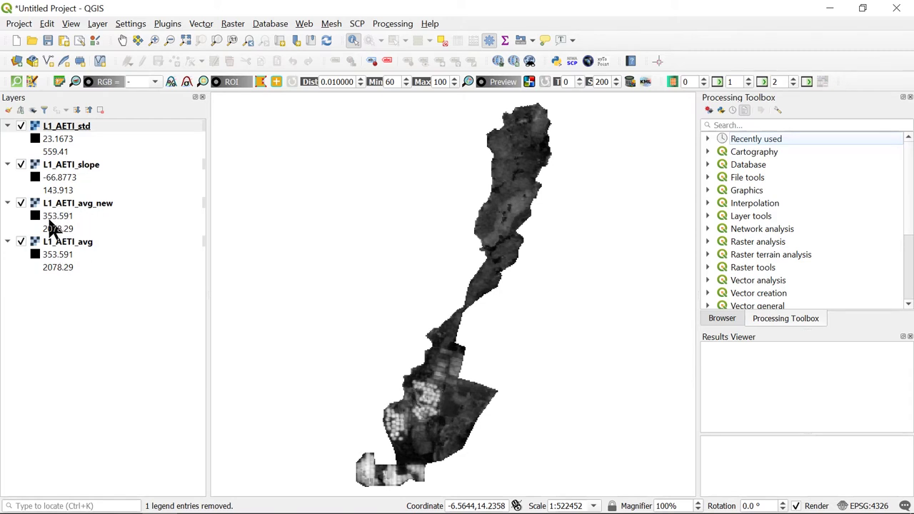
# Hide L1_AETI_std, compare slope and avg_new against the old average, then bring up L1_AETI_slope's layer menu
pyautogui.click(21, 126)
pyautogui.click(20, 164)
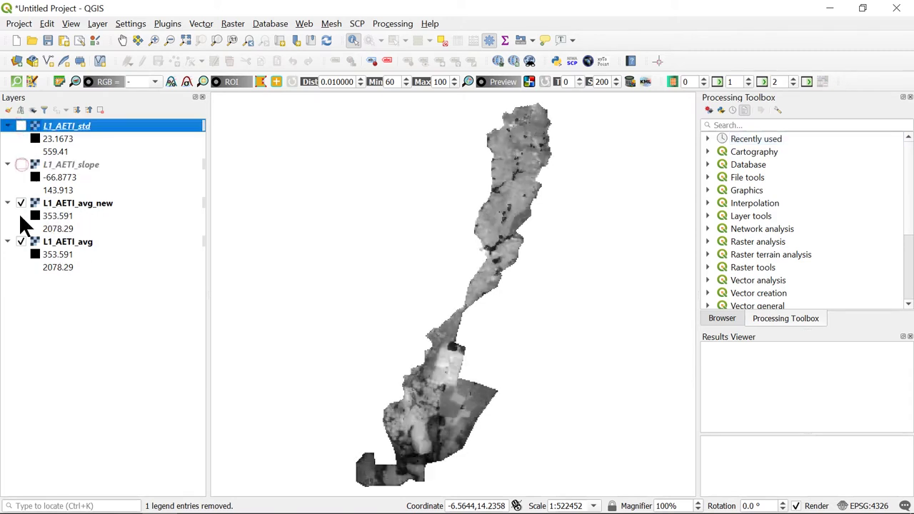
pyautogui.click(21, 203)
pyautogui.click(21, 202)
pyautogui.click(21, 164)
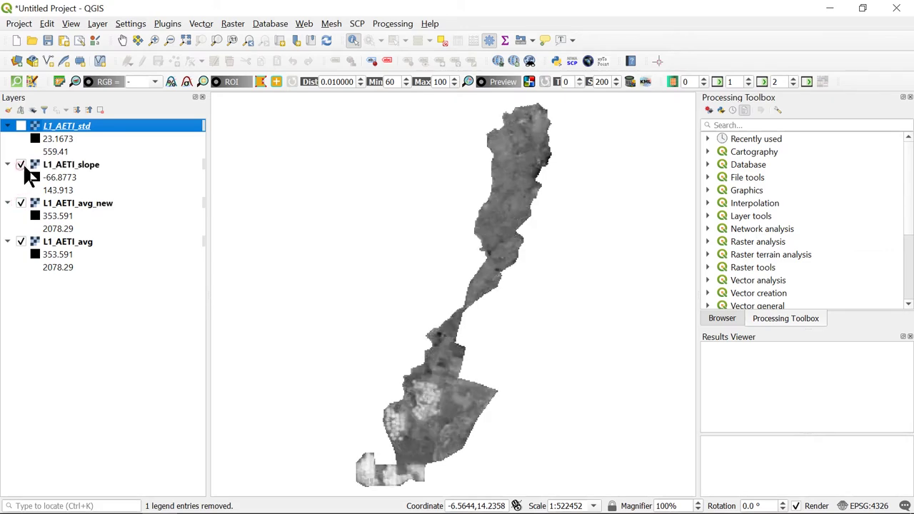
pyautogui.rightClick(60, 170)
# Switch L1_AETI_slope's render type to Singleband pseudocolor in its properties
pyautogui.click(108, 400)
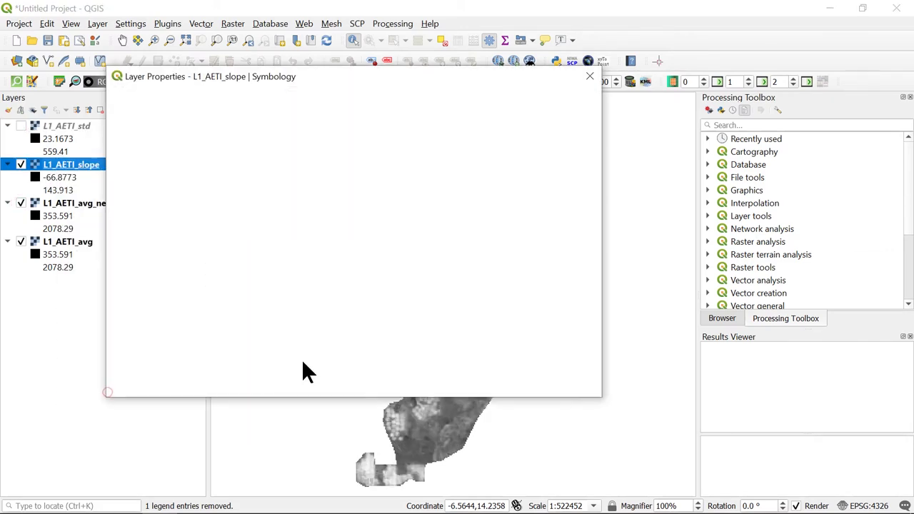
pyautogui.click(266, 123)
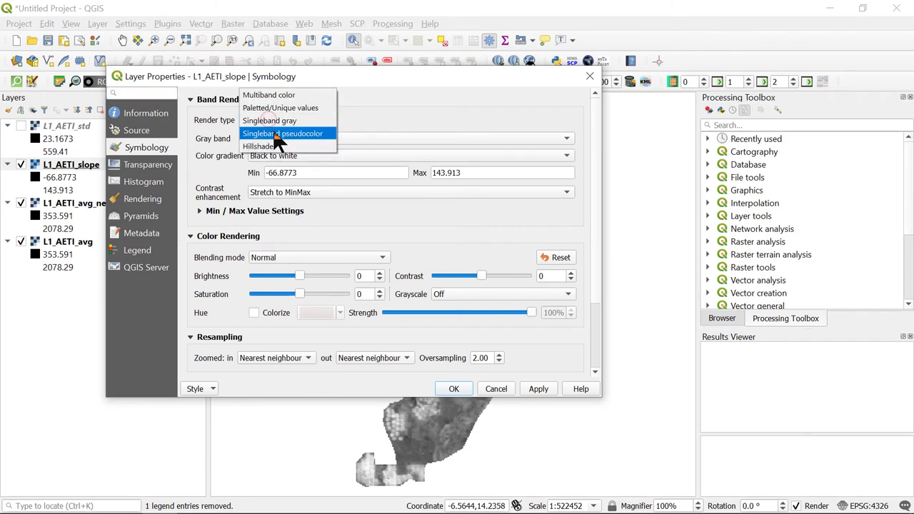
pyautogui.click(275, 134)
# Set the red-to-blue ramp range to Min -150 and Max 150, and apply it
pyautogui.moveTo(345, 154); pyautogui.dragTo(257, 152)
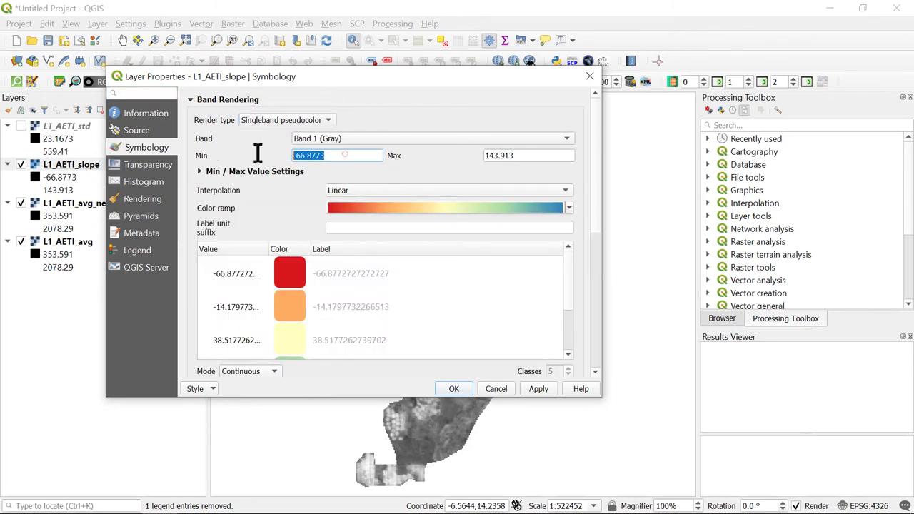
pyautogui.press('BackSpace')
pyautogui.write('-1')
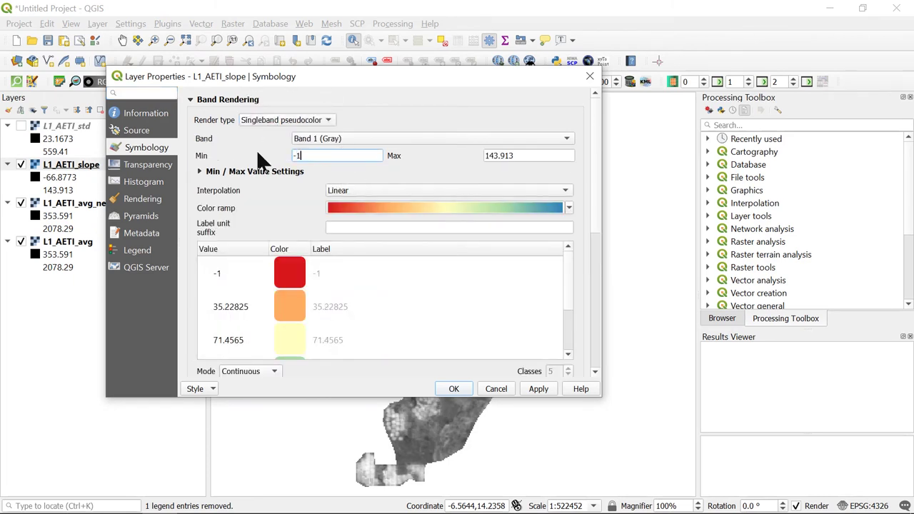
pyautogui.write('50')
pyautogui.moveTo(512, 156); pyautogui.dragTo(441, 153)
pyautogui.write('1')
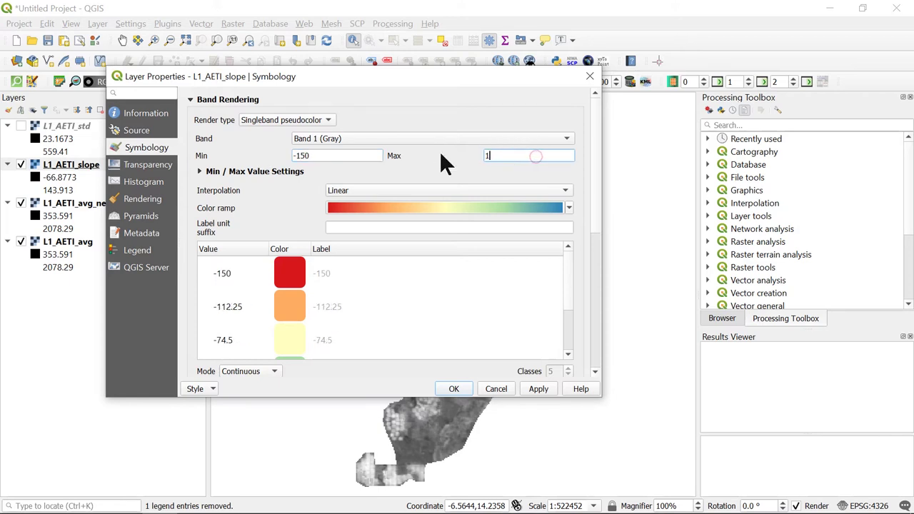
pyautogui.write('50')
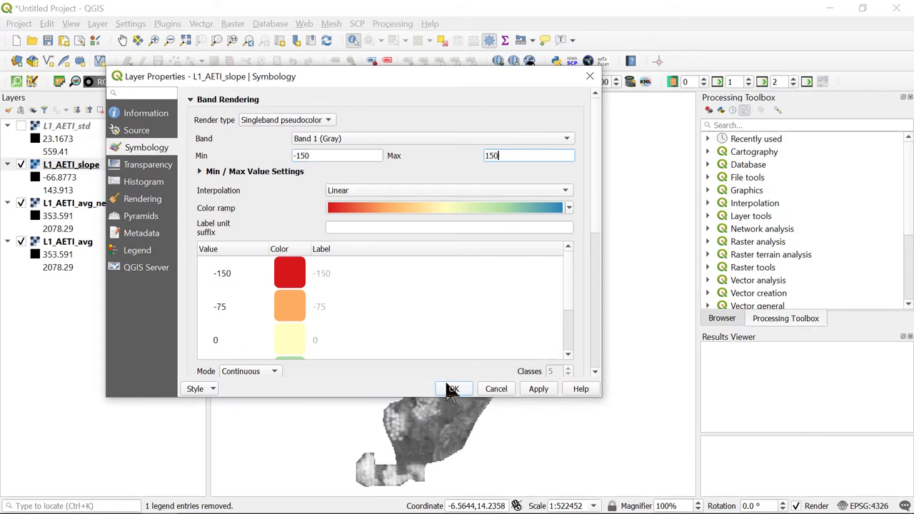
pyautogui.click(532, 392)
pyautogui.click(457, 390)
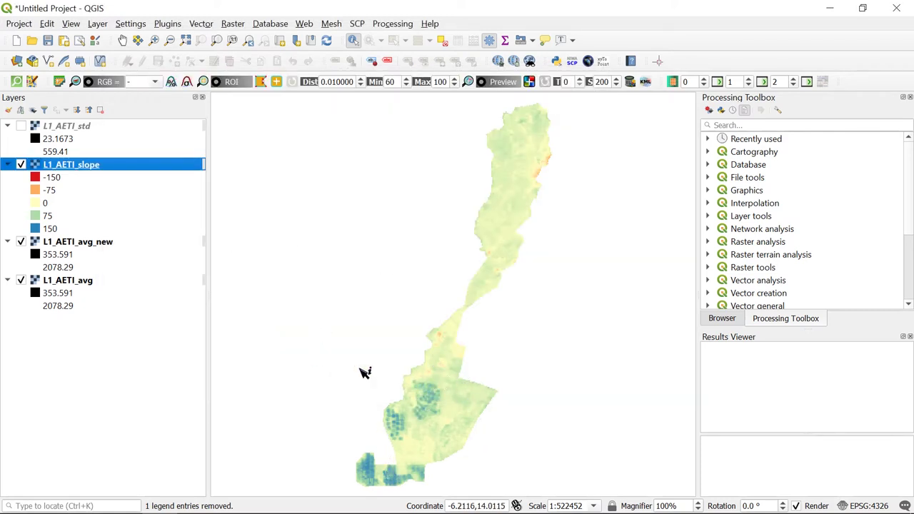
pyautogui.click(22, 126)
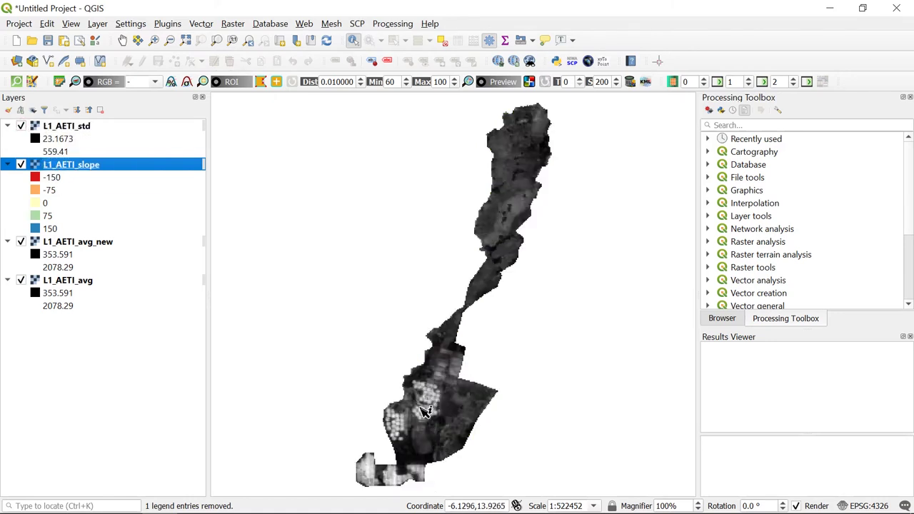
pyautogui.click(21, 126)
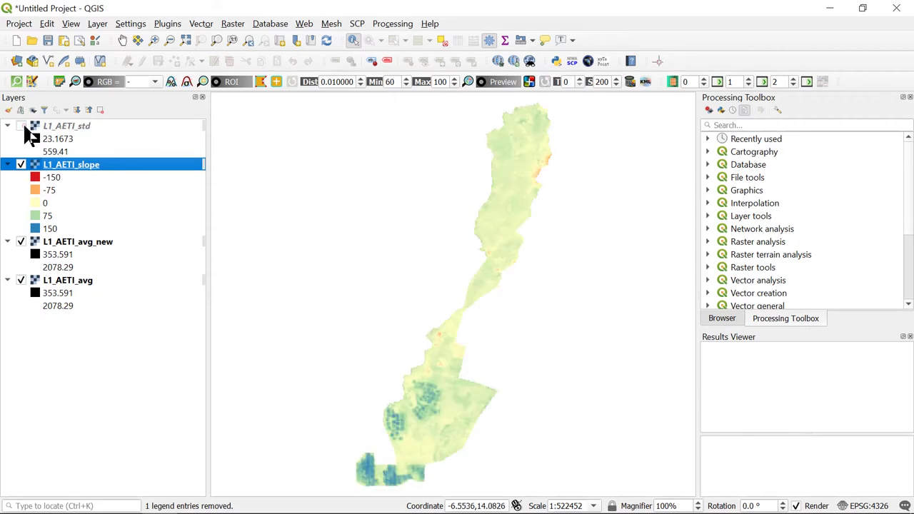
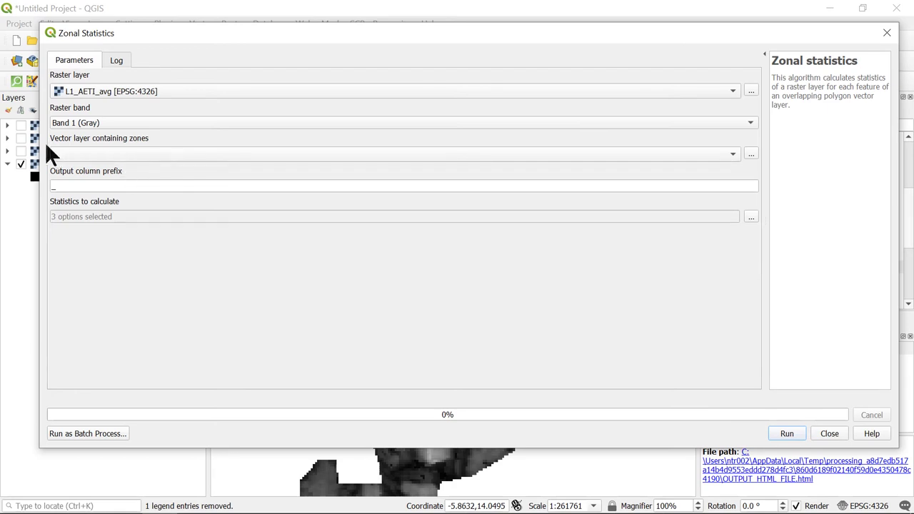
# Start a new shapefile layer saved as zones.shp in the tutorial folder
pyautogui.click(831, 434)
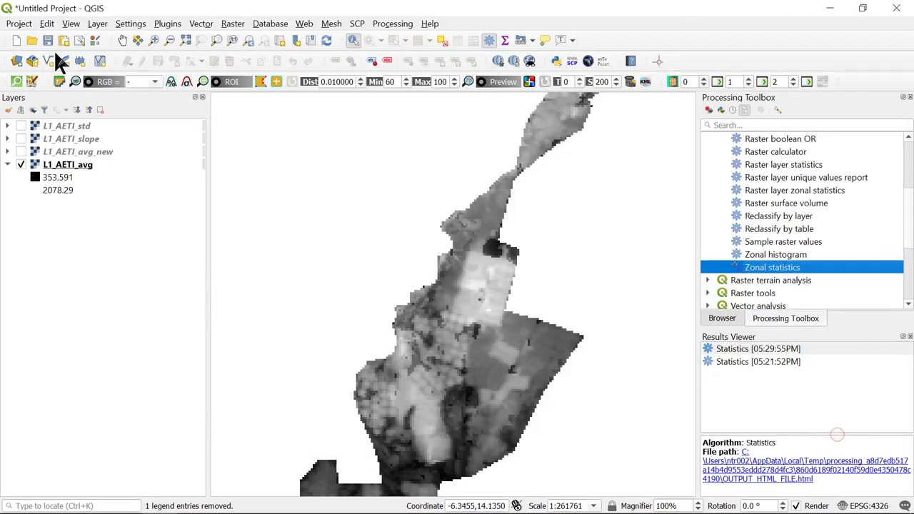
pyautogui.click(97, 24)
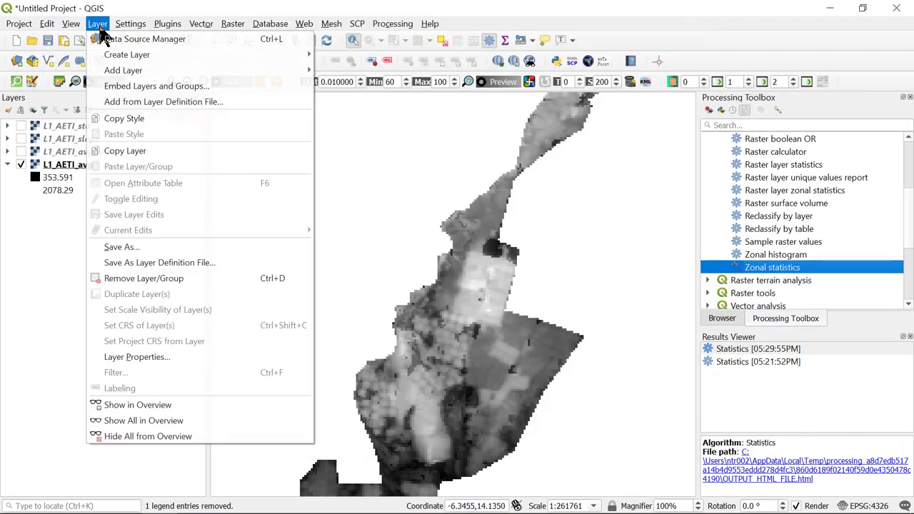
pyautogui.moveTo(235, 56)
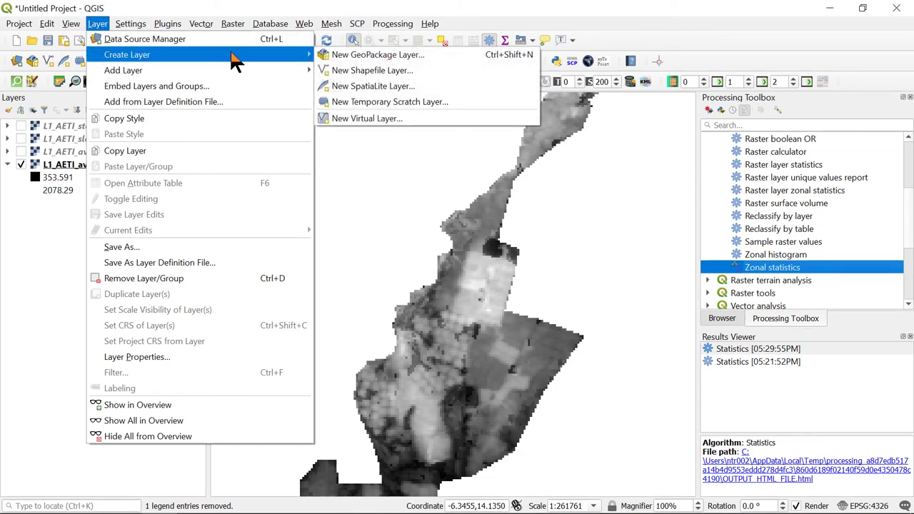
pyautogui.click(382, 71)
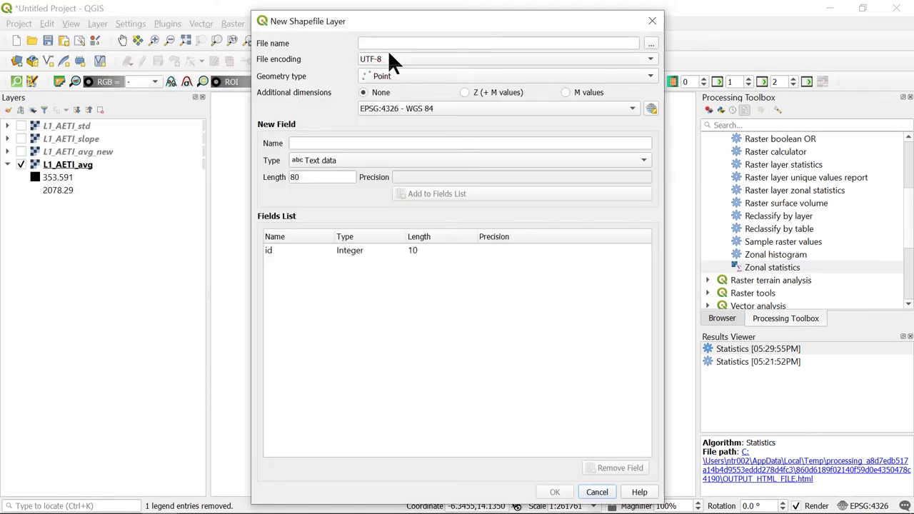
pyautogui.click(650, 45)
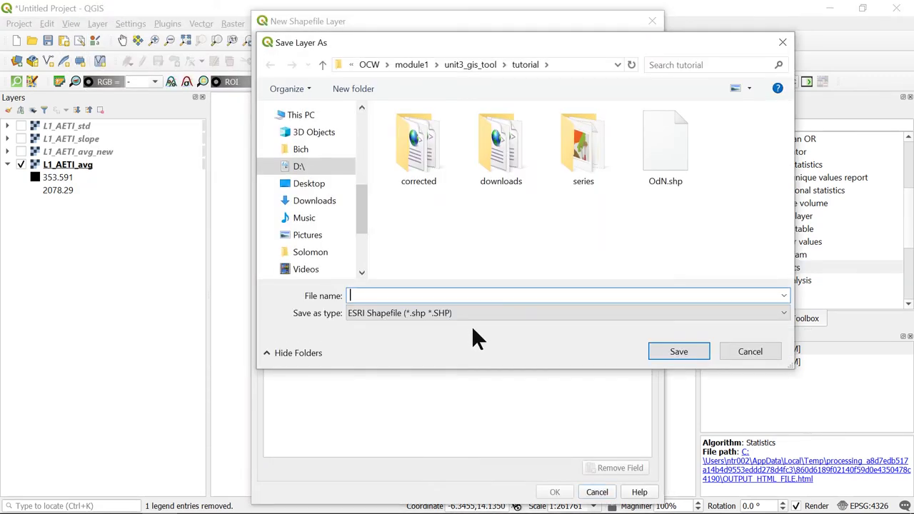
pyautogui.write('zones')
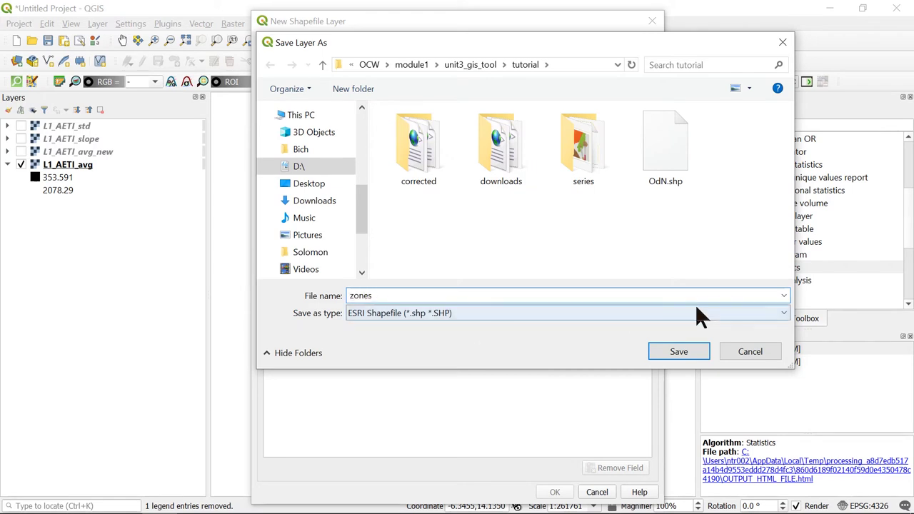
pyautogui.click(682, 353)
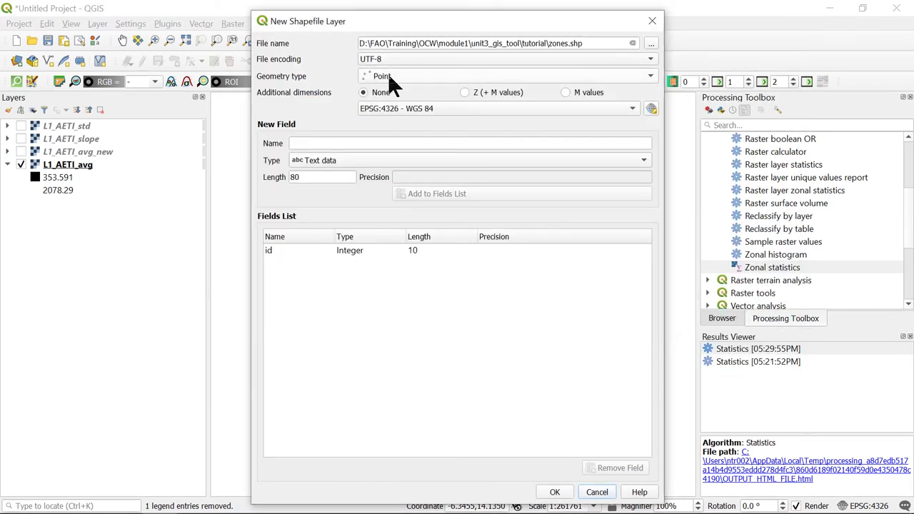
# Make zones a Polygon layer with an added Name text field and create it
pyautogui.click(388, 73)
pyautogui.click(388, 116)
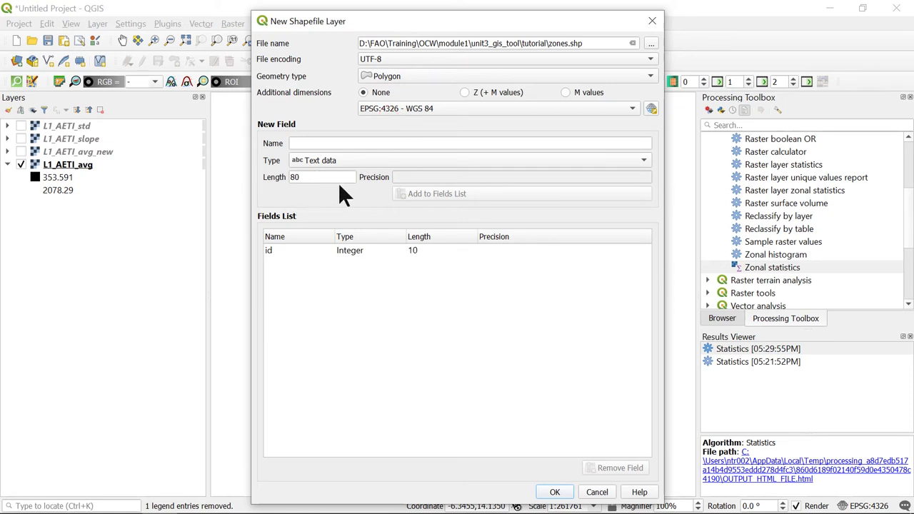
pyautogui.click(342, 142)
pyautogui.write('Name')
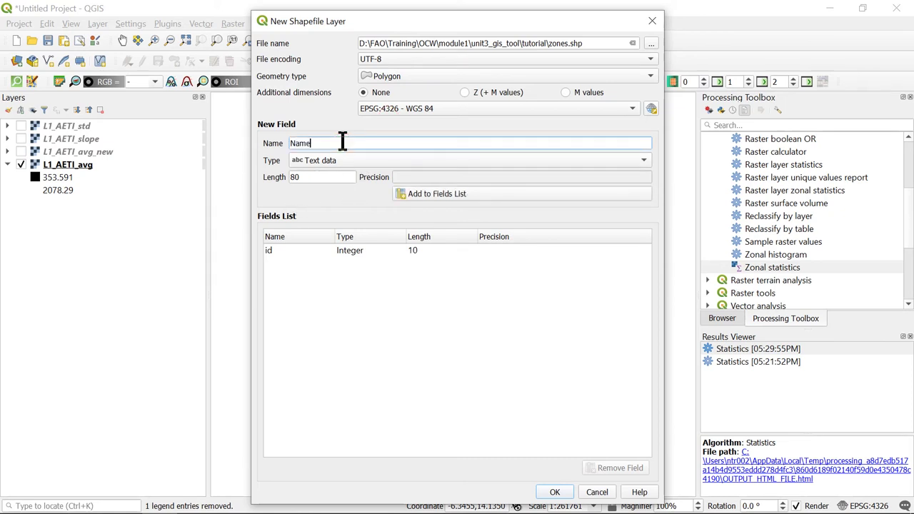
pyautogui.click(434, 194)
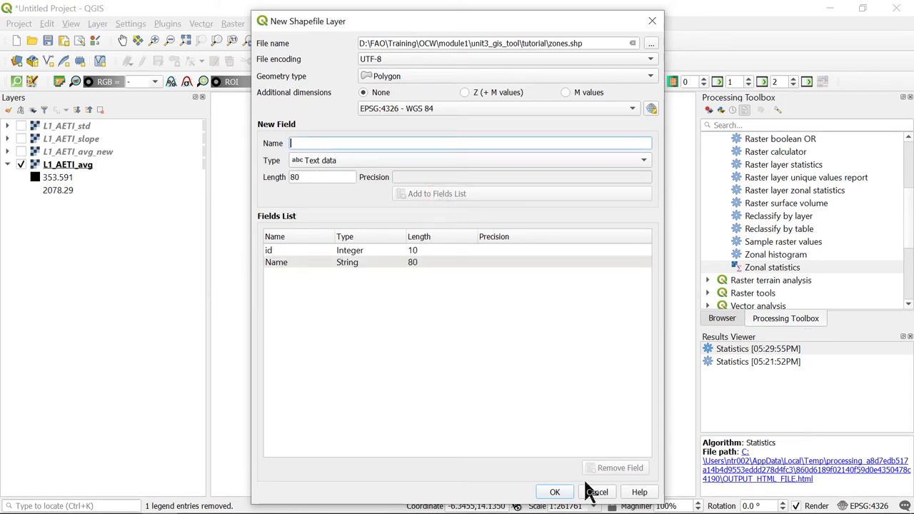
pyautogui.click(556, 492)
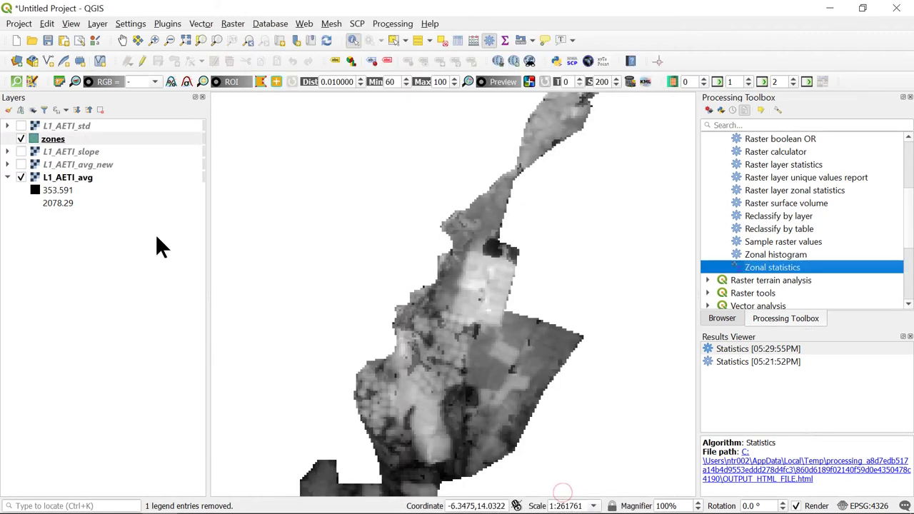
# With editing on, digitize the first four-corner zone polygon with id 1 and its name
pyautogui.click(143, 62)
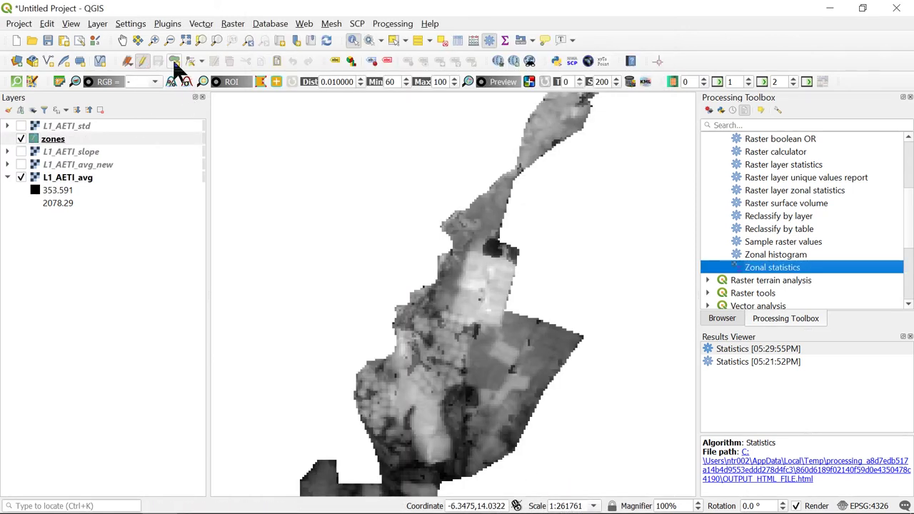
pyautogui.click(175, 62)
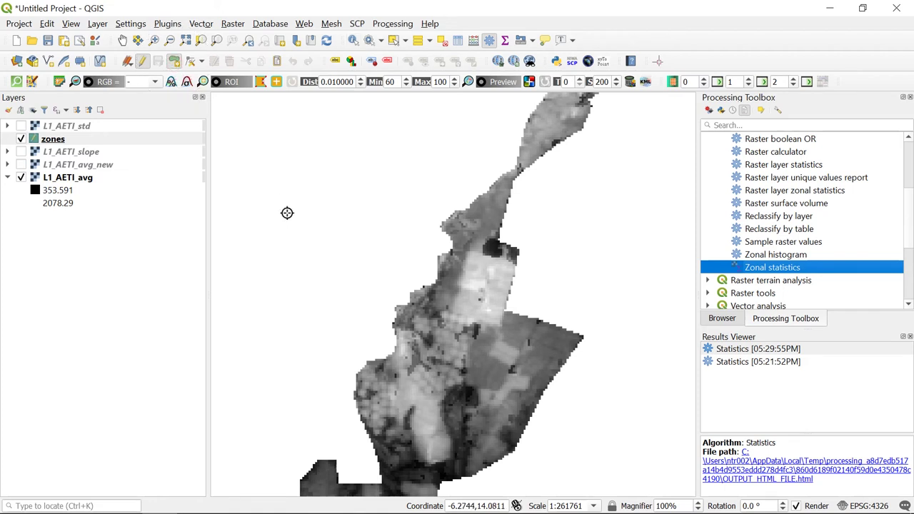
pyautogui.click(468, 249)
pyautogui.click(516, 265)
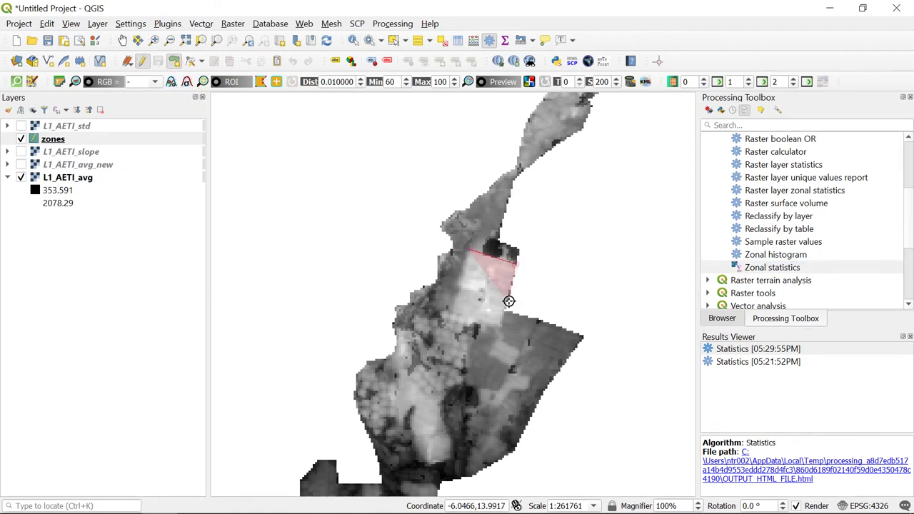
pyautogui.click(500, 325)
pyautogui.click(450, 312)
pyautogui.rightClick(450, 312)
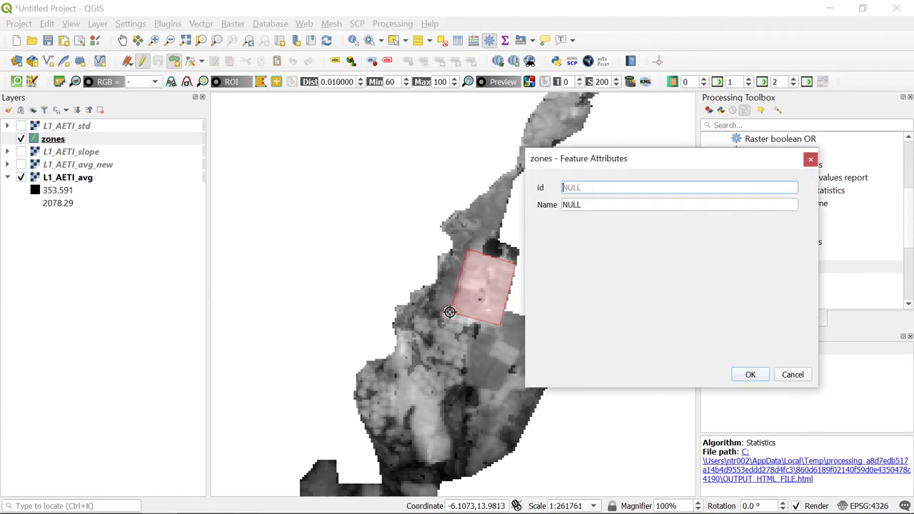
pyautogui.write('1')
pyautogui.click(587, 205)
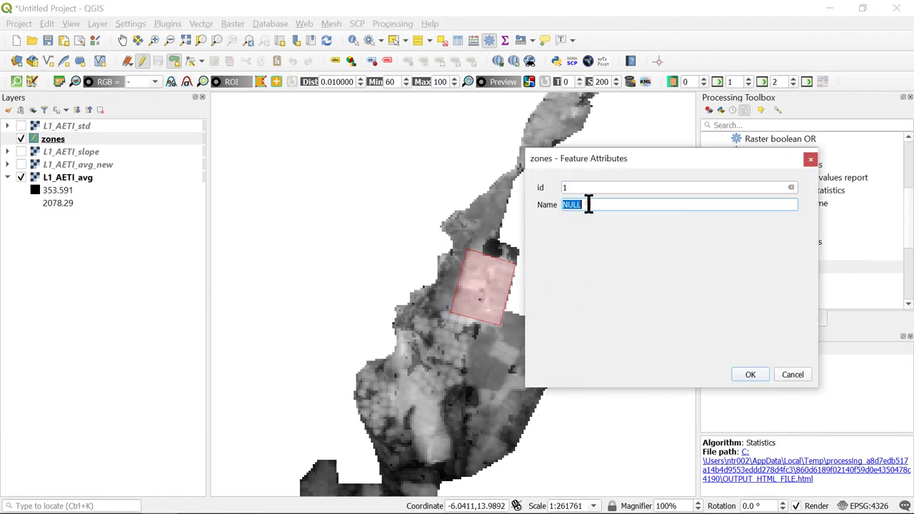
pyautogui.write('field1')
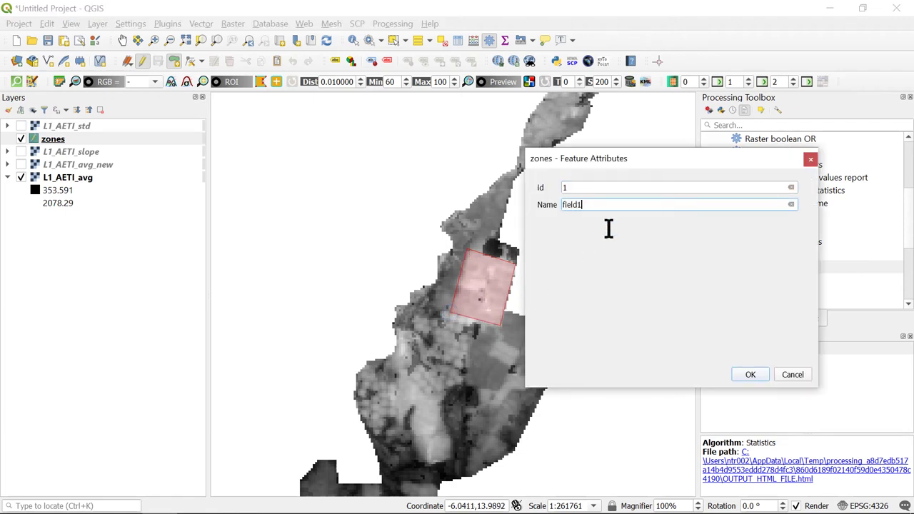
pyautogui.click(740, 372)
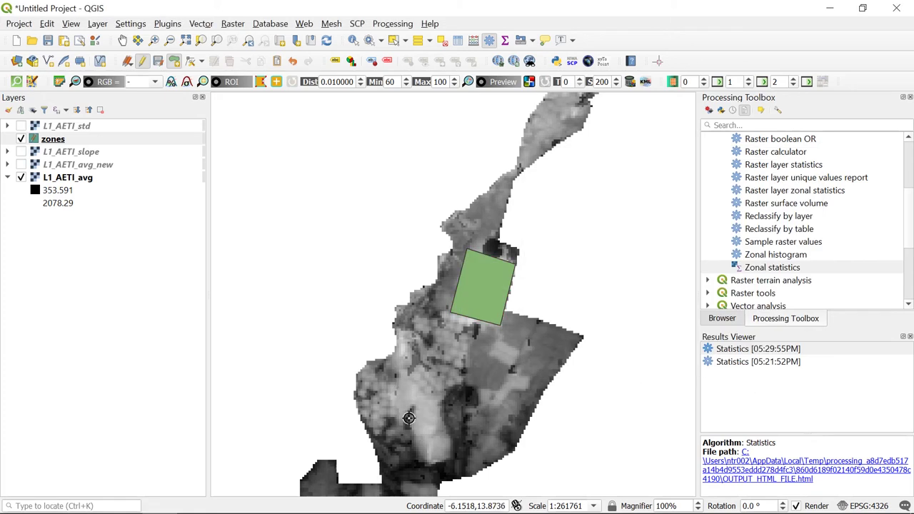
# Digitize a second zone below it with id 2 and Name center_pivot, then stop editing
pyautogui.click(417, 317)
pyautogui.click(456, 340)
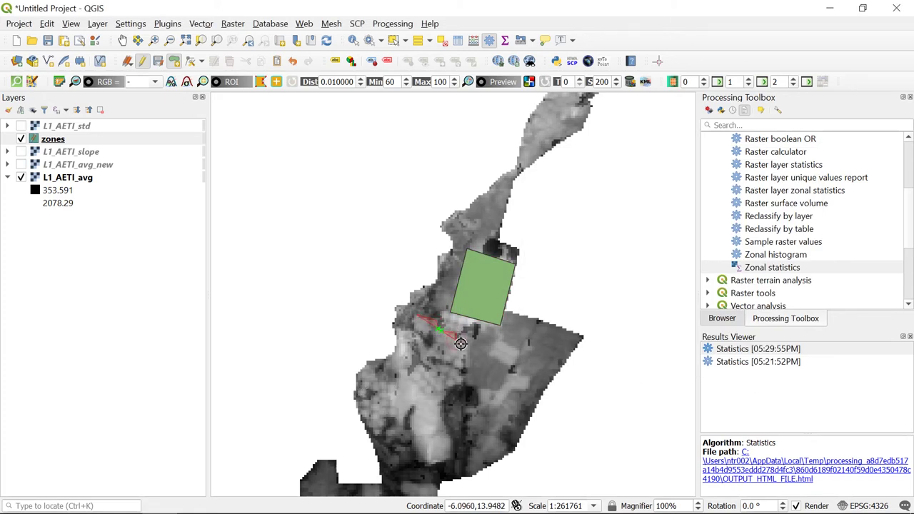
pyautogui.click(460, 362)
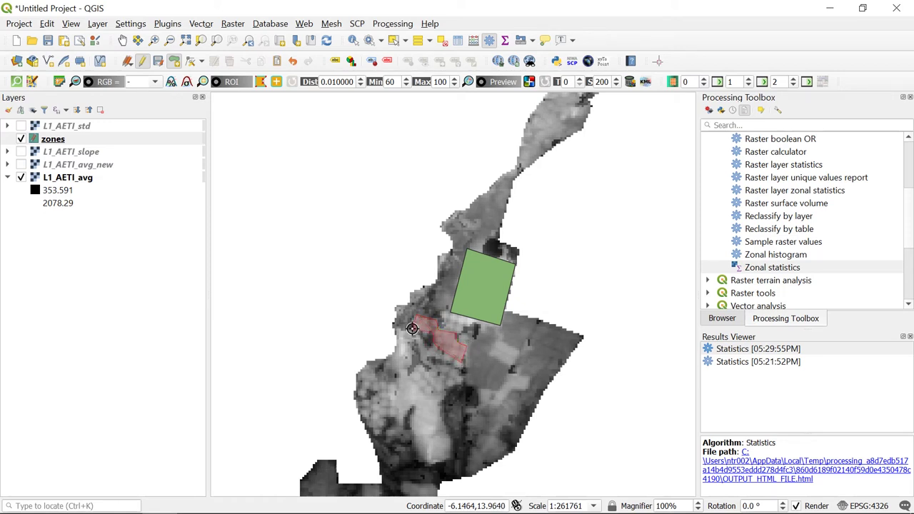
pyautogui.rightClick(413, 329)
pyautogui.write('2')
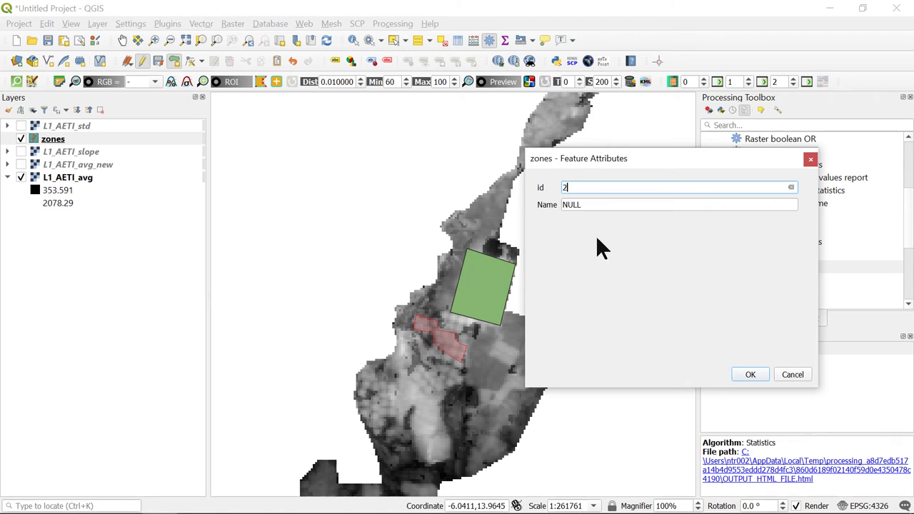
pyautogui.click(597, 204)
pyautogui.write('center')
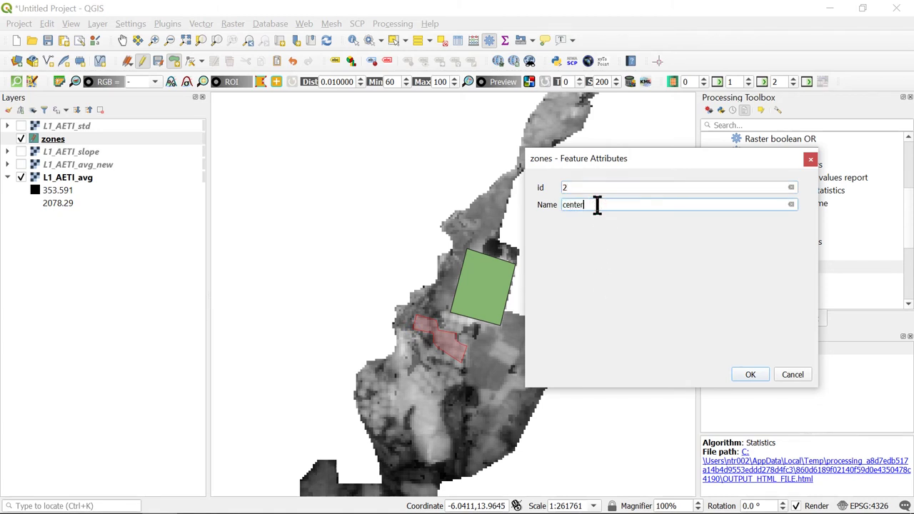
pyautogui.write('_pivot')
pyautogui.click(751, 374)
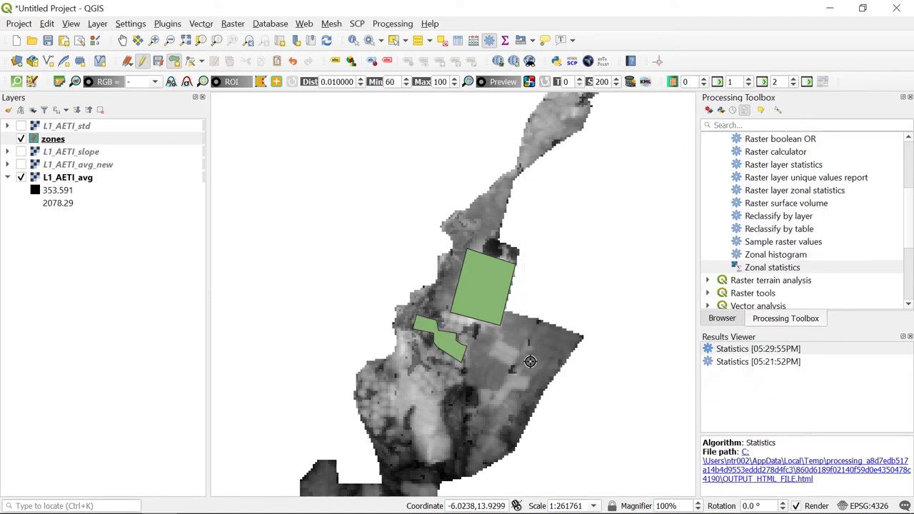
pyautogui.click(53, 138)
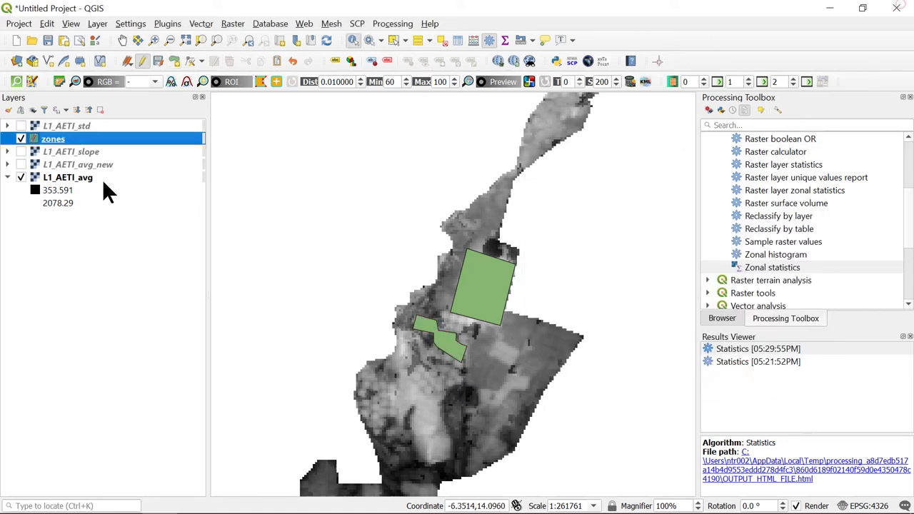
pyautogui.click(142, 62)
# Save the zone edits and point Zonal Statistics at raster L1_AETI_avg over the zones layer
pyautogui.click(463, 273)
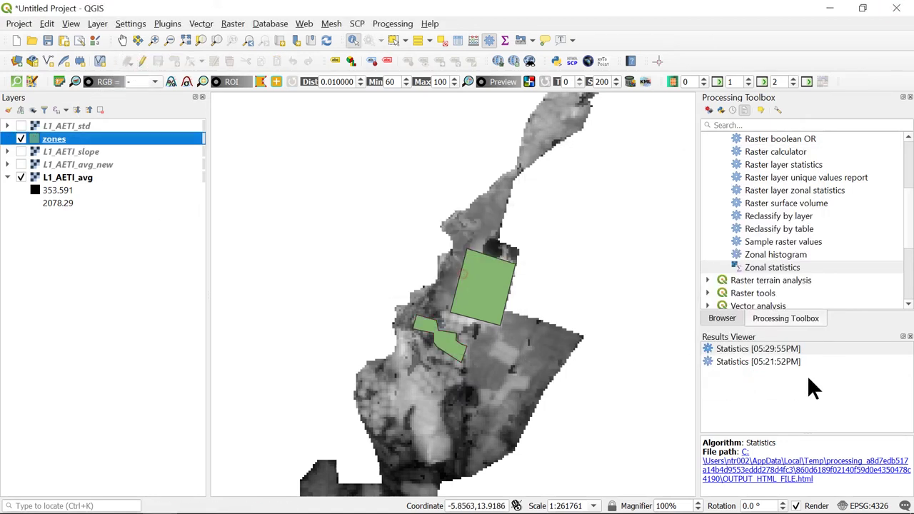
pyautogui.doubleClick(769, 265)
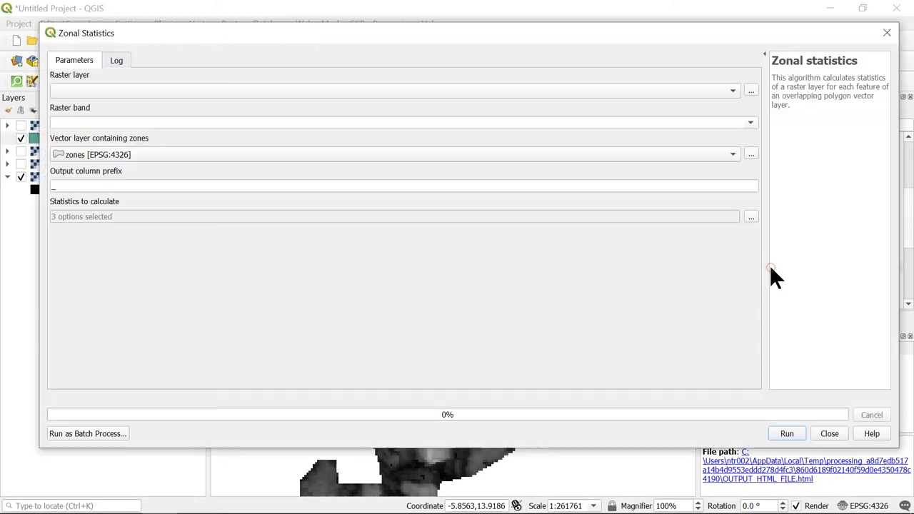
pyautogui.click(161, 91)
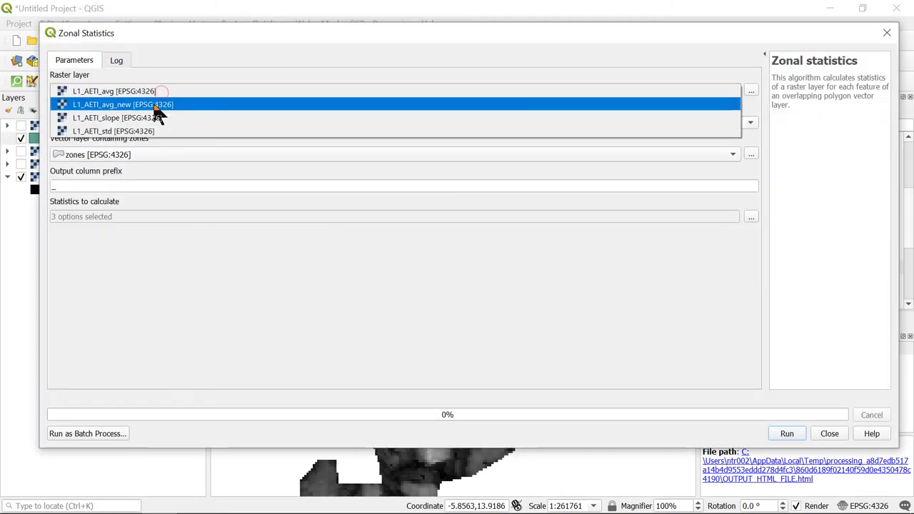
pyautogui.click(154, 102)
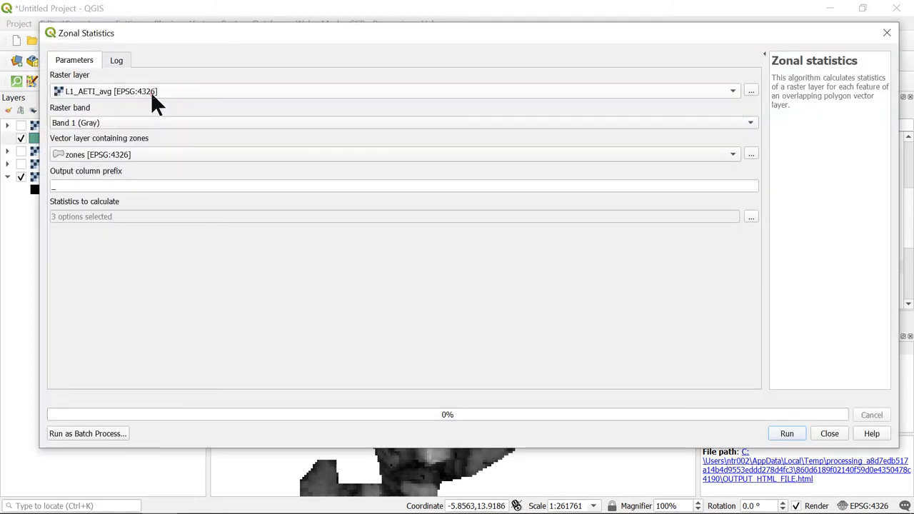
pyautogui.click(136, 153)
pyautogui.click(135, 156)
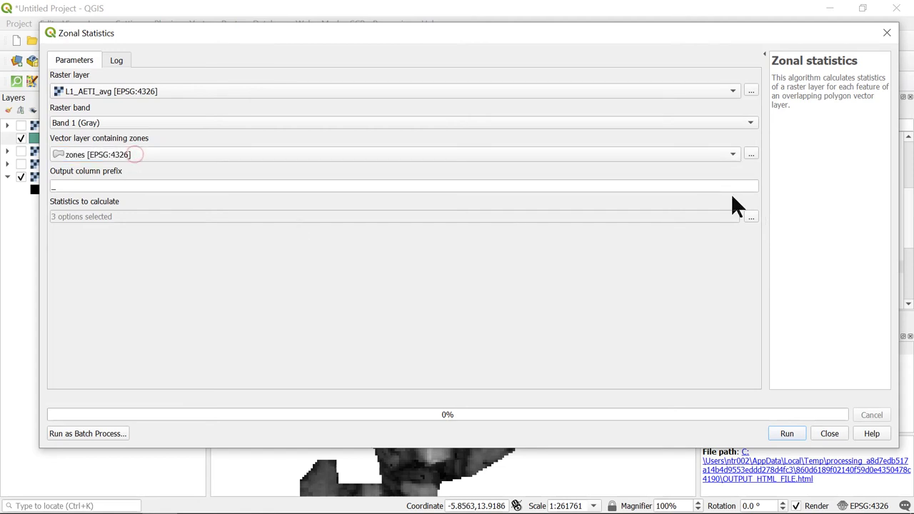
# Swap Count and Sum for Std. dev., Min and Max, then run the calculation
pyautogui.click(751, 216)
pyautogui.click(353, 214)
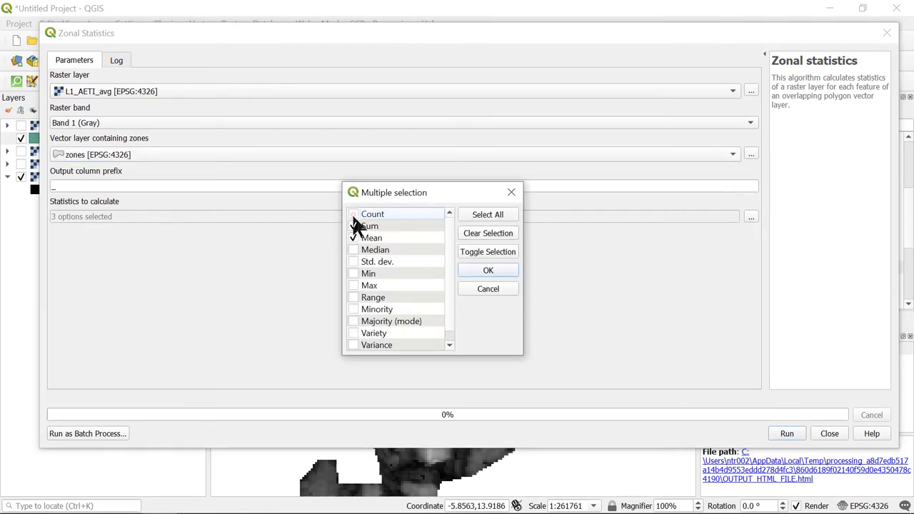
pyautogui.click(352, 225)
pyautogui.click(354, 261)
pyautogui.click(354, 273)
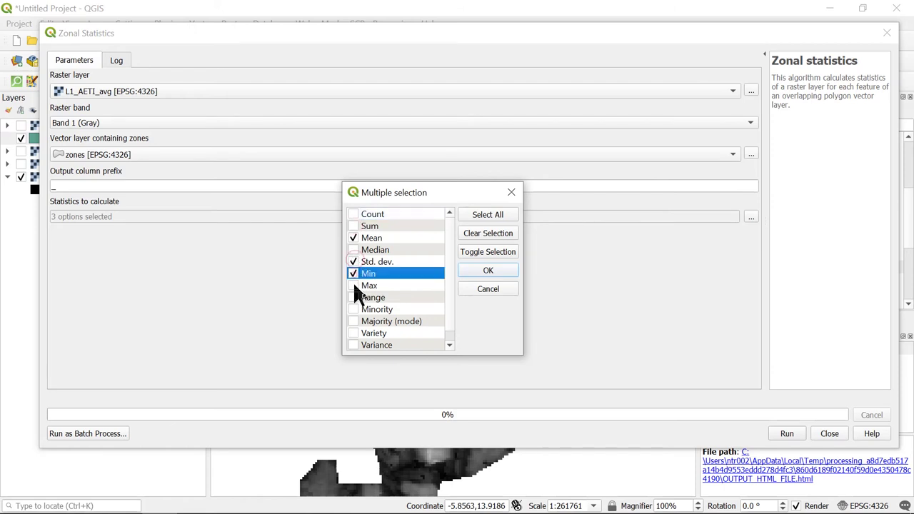
pyautogui.click(353, 285)
pyautogui.click(488, 270)
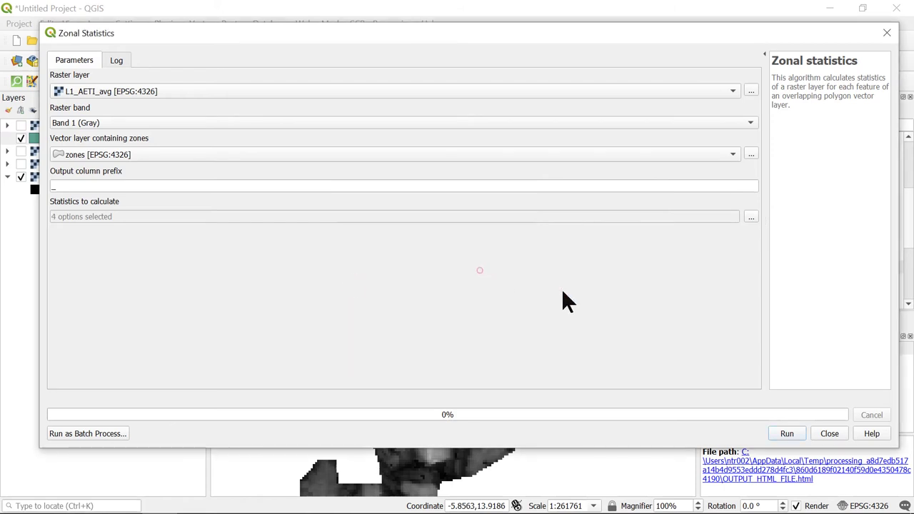
pyautogui.click(785, 433)
pyautogui.click(819, 433)
# Open the zones attribute table over the map, hide the polygons, and scroll to the statistics columns
pyautogui.rightClick(64, 141)
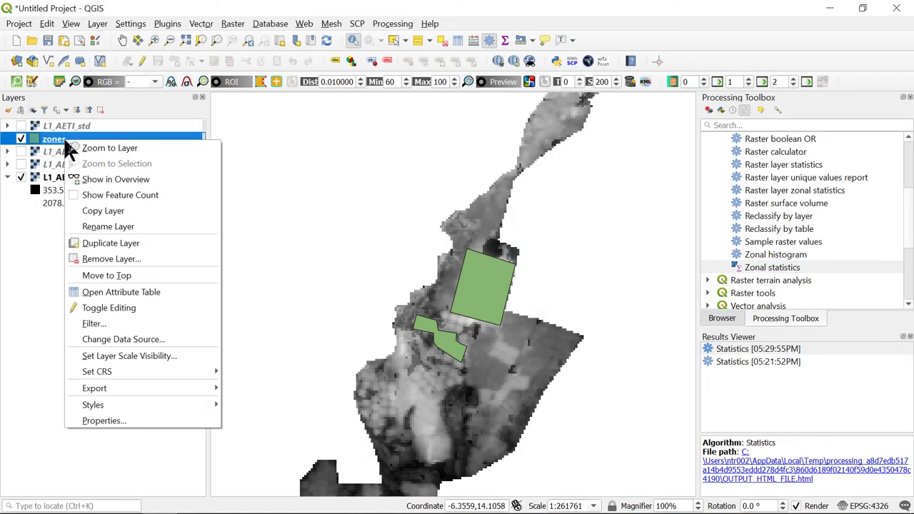
pyautogui.click(114, 292)
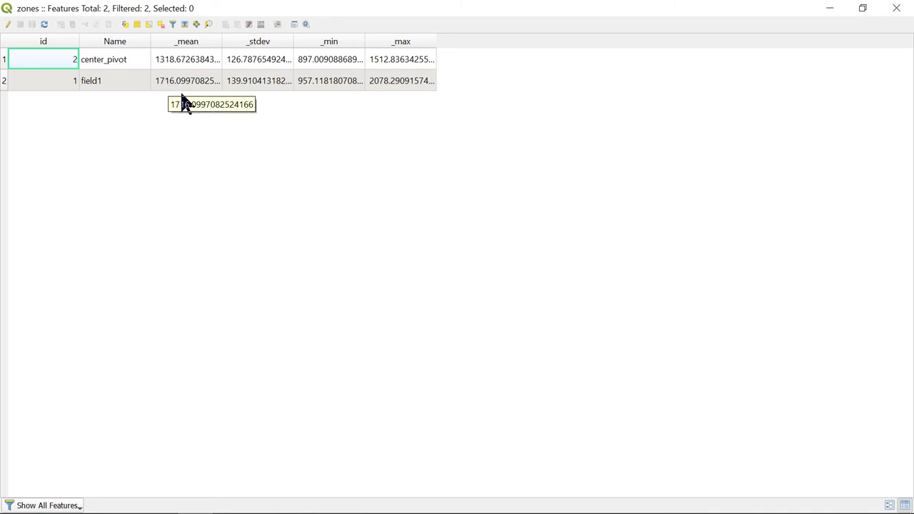
pyautogui.moveTo(261, 13); pyautogui.dragTo(723, 200)
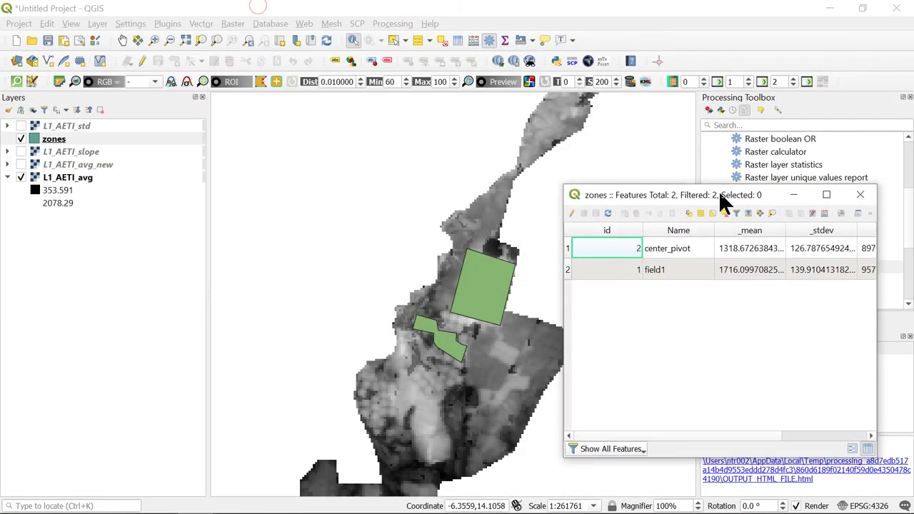
pyautogui.click(21, 140)
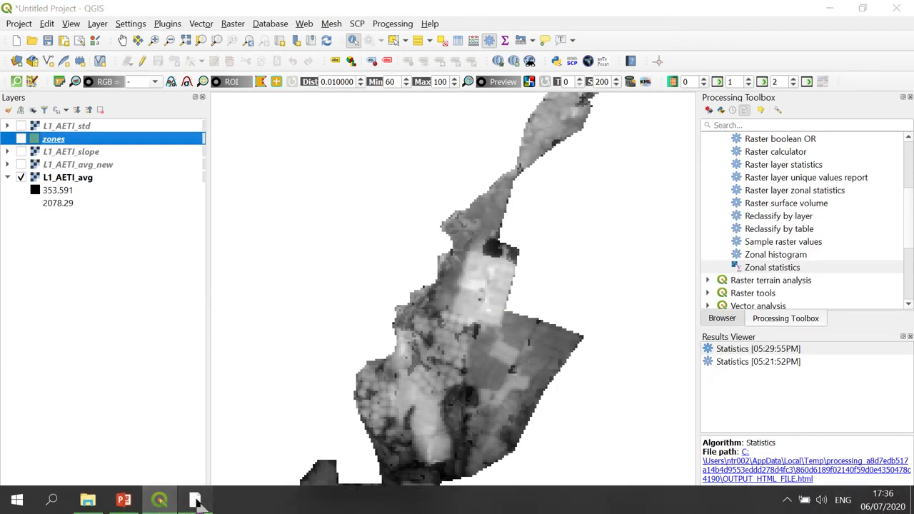
pyautogui.click(194, 500)
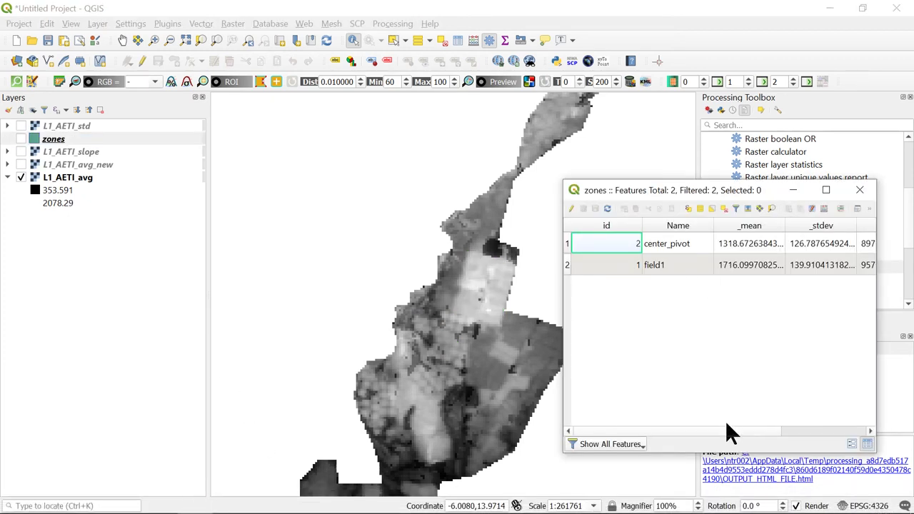
pyautogui.moveTo(725, 431); pyautogui.dragTo(775, 430)
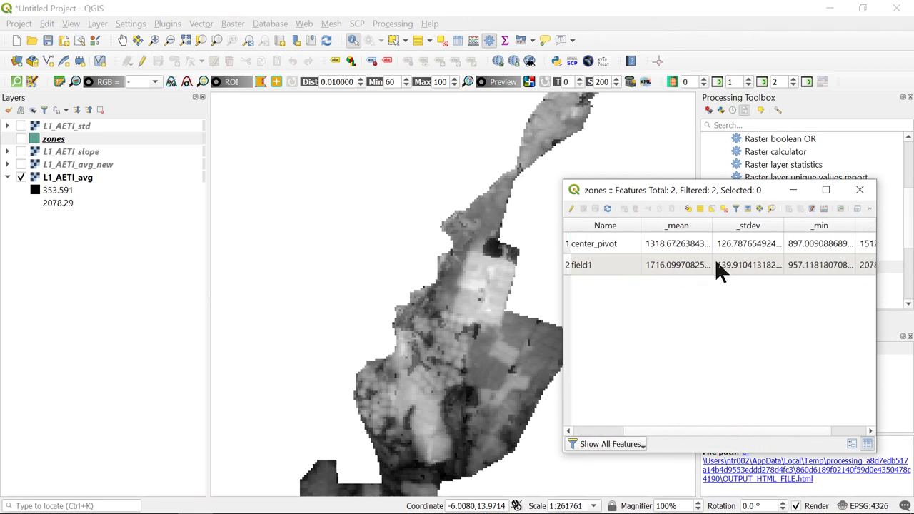
pyautogui.moveTo(746, 431); pyautogui.dragTo(796, 431)
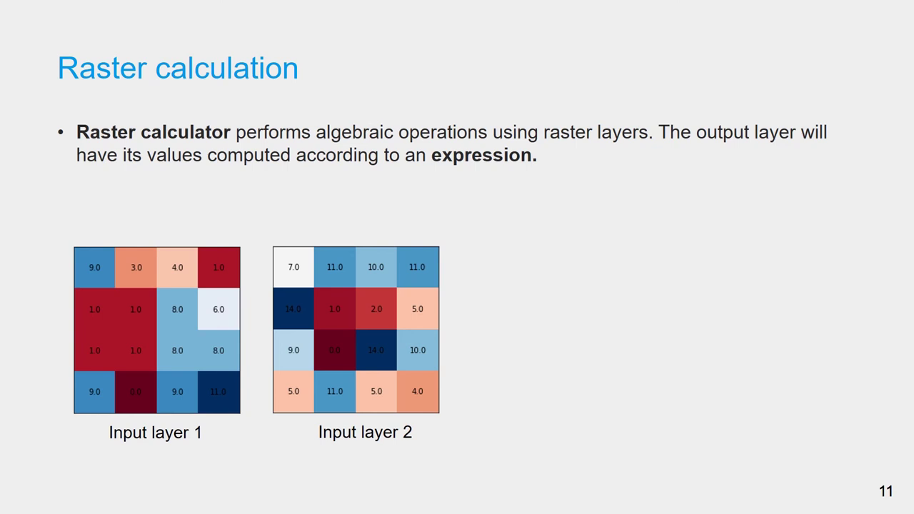
# Reveal the slide's Input layer 1 minus Input layer 2 expression and output grid, then return to QGIS
pyautogui.press('Right')
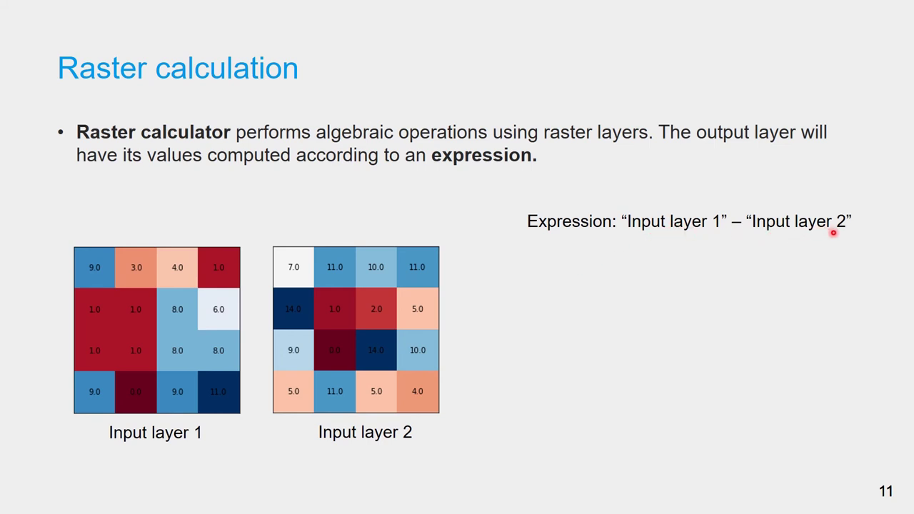
pyautogui.press('Right')
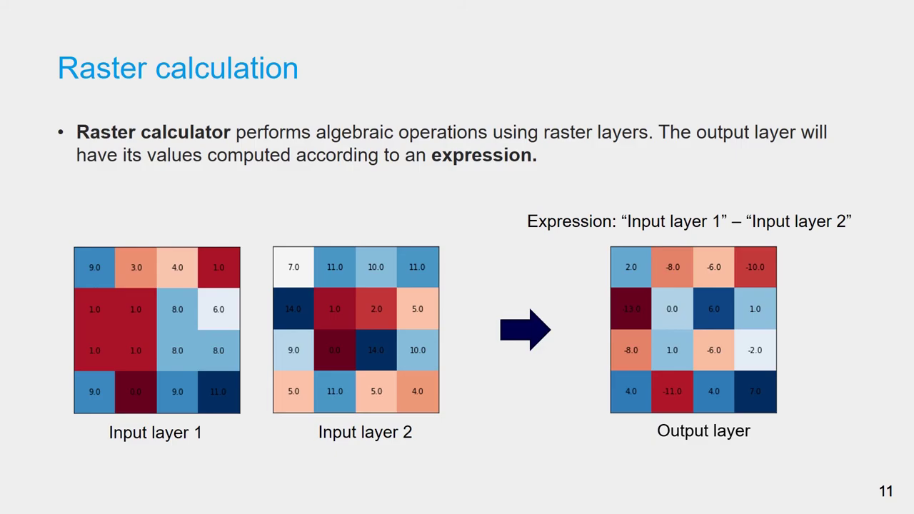
pyautogui.hotkey('alt', 'Tab')
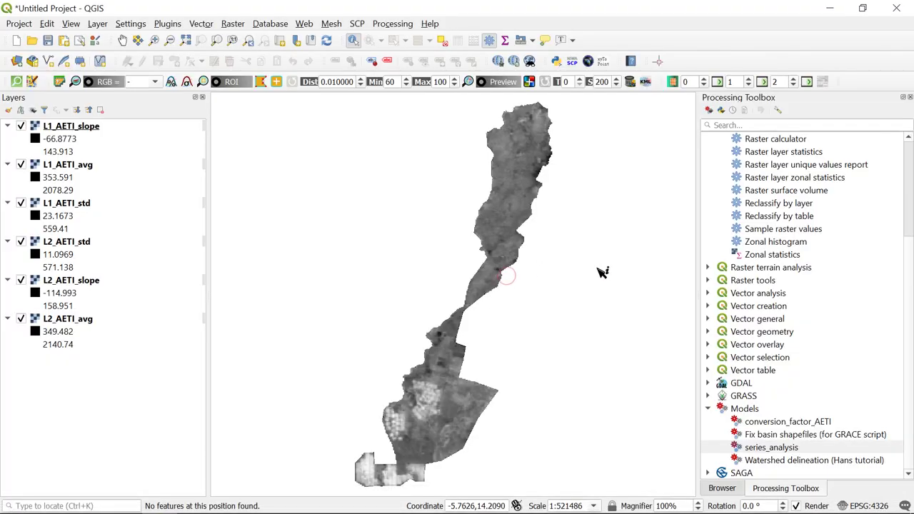
# Hide L1_AETI_avg, L1_AETI_std, L2_AETI_avg and L2_AETI_std, toggling L1_AETI_slope to compare
pyautogui.click(44, 127)
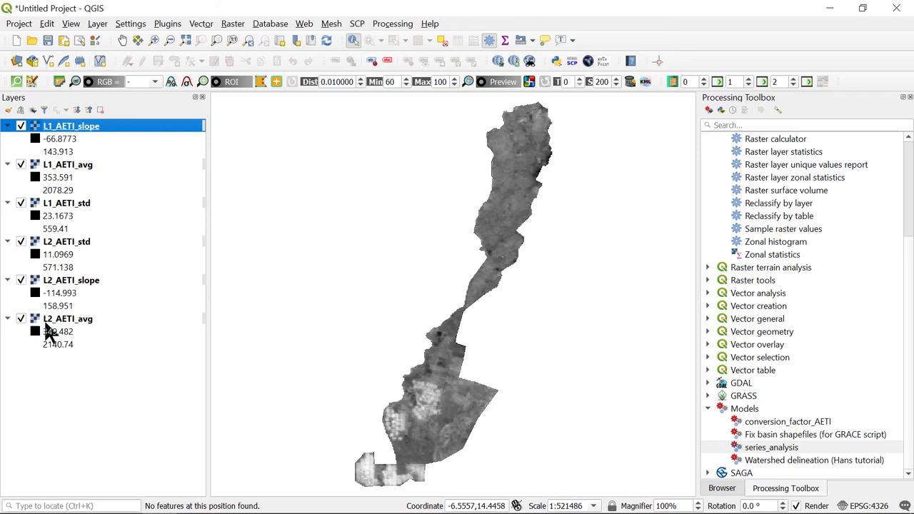
pyautogui.click(22, 165)
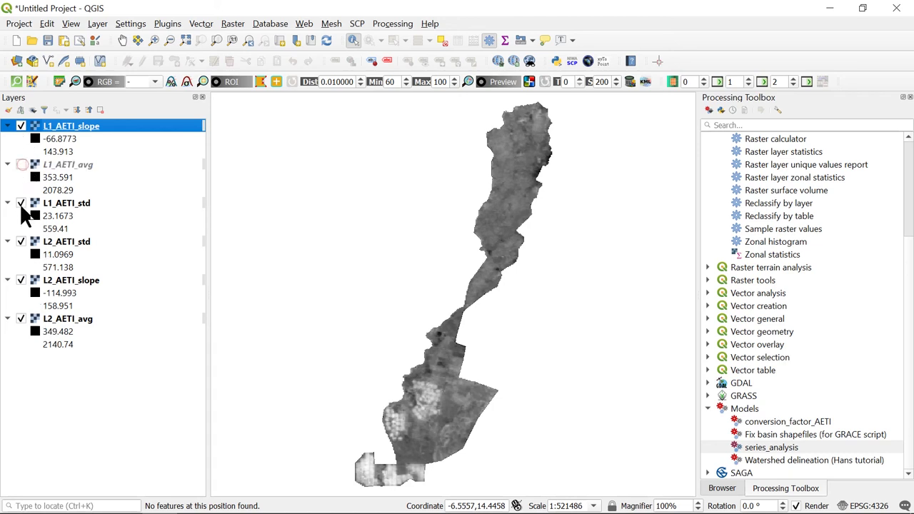
pyautogui.click(22, 204)
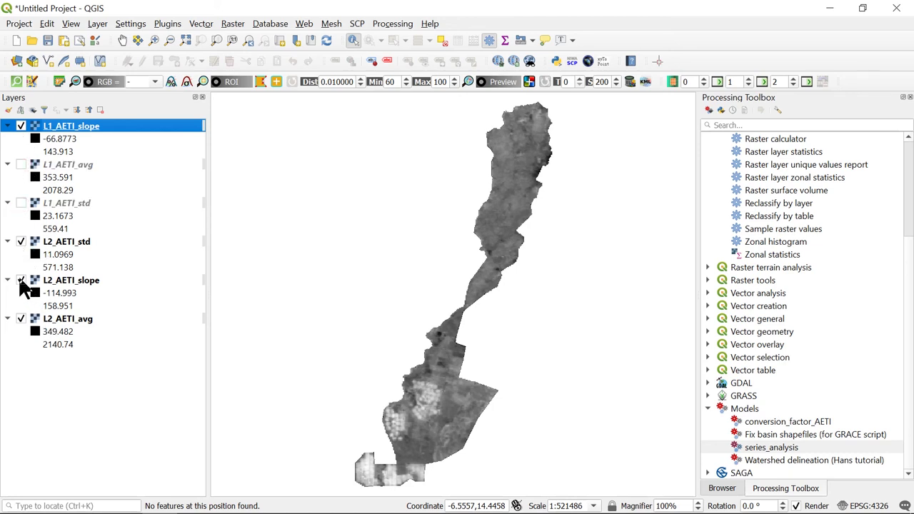
pyautogui.click(21, 319)
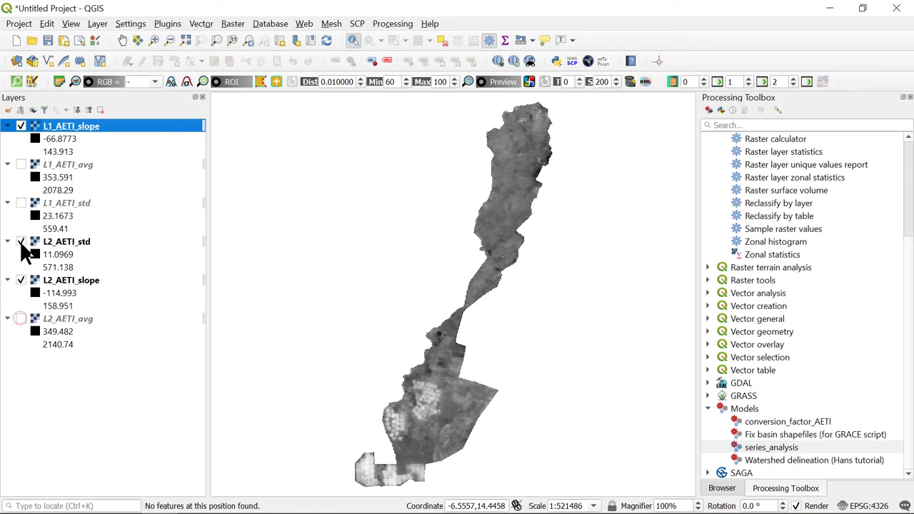
pyautogui.click(21, 242)
pyautogui.click(22, 126)
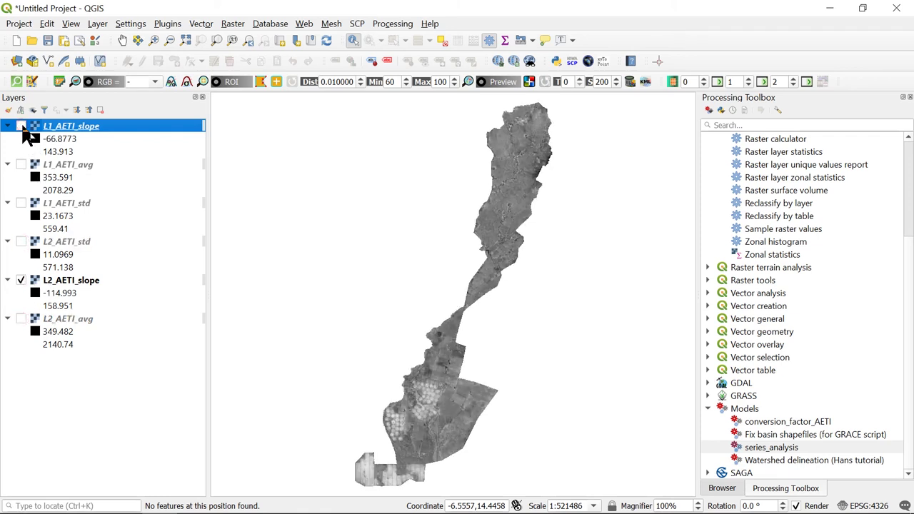
pyautogui.click(21, 126)
pyautogui.click(21, 126)
pyautogui.click(22, 127)
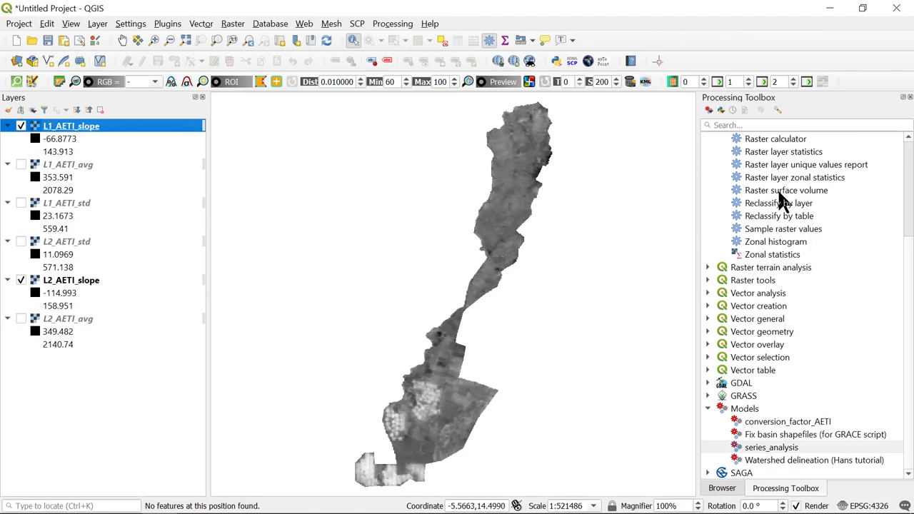
pyautogui.scroll(3, 781, 207)
# In the Raster Calculator, build the expression L1_AETI_slope@1 - L2_AETI_slope@1
pyautogui.doubleClick(779, 270)
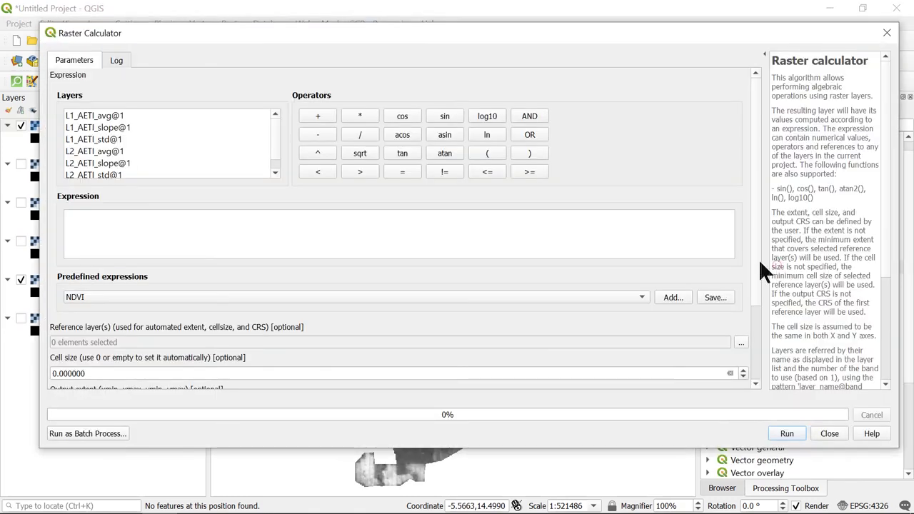
pyautogui.doubleClick(102, 136)
pyautogui.click(327, 134)
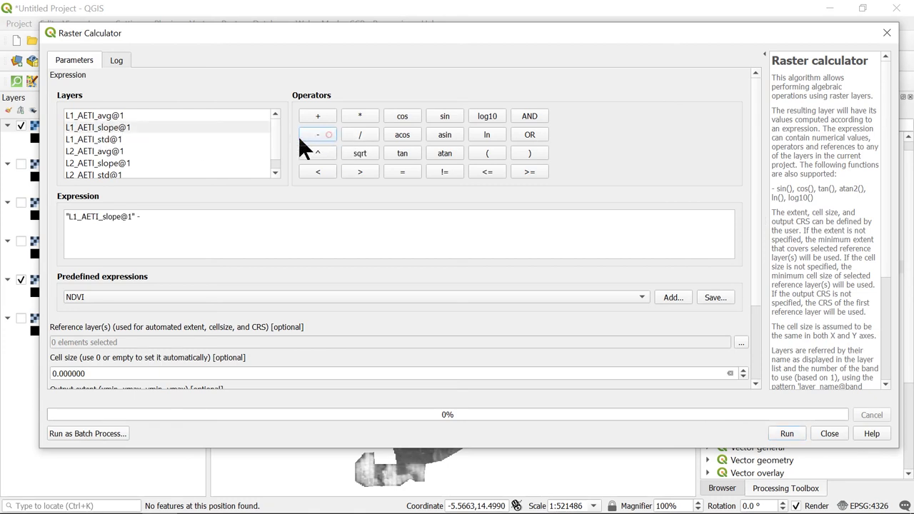
pyautogui.scroll(-1, 275, 132)
pyautogui.doubleClick(128, 151)
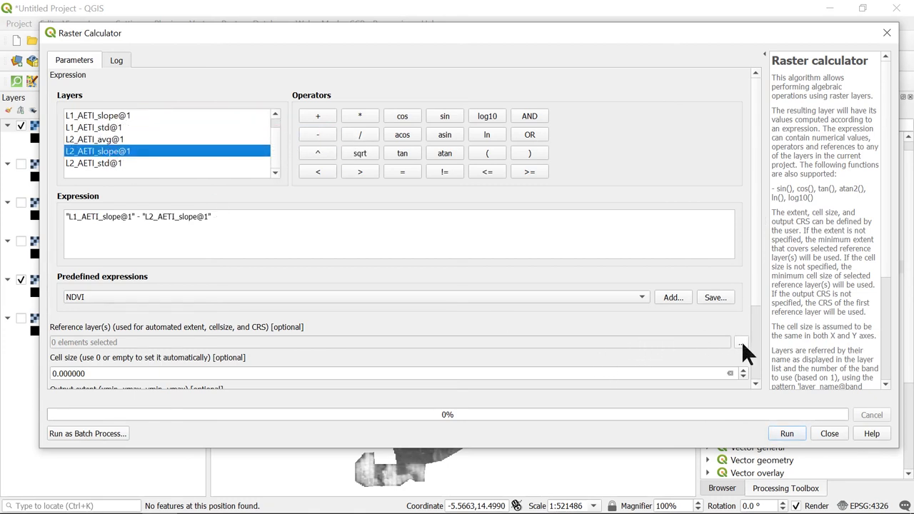
pyautogui.moveTo(752, 300); pyautogui.dragTo(753, 370)
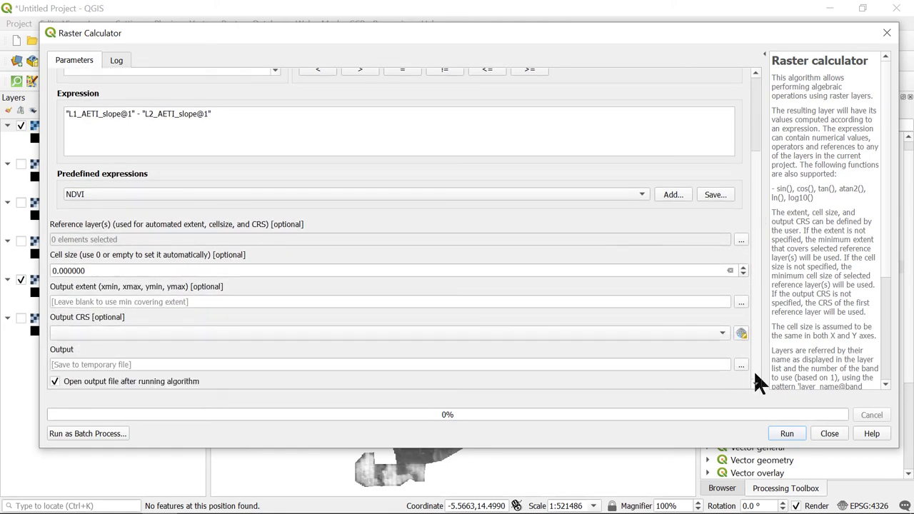
# Use both slope layers as reference layers and set the output CRS to project EPSG:4326
pyautogui.click(740, 241)
pyautogui.click(395, 167)
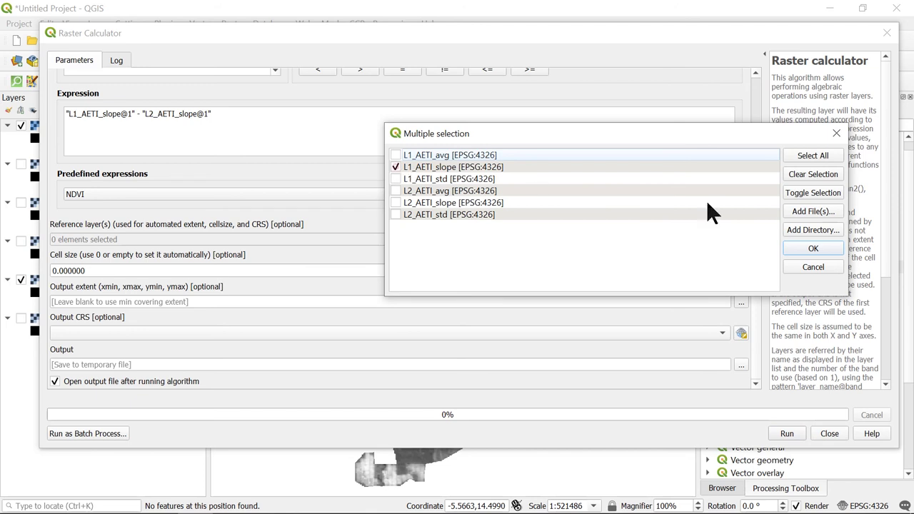
pyautogui.click(395, 203)
pyautogui.click(795, 245)
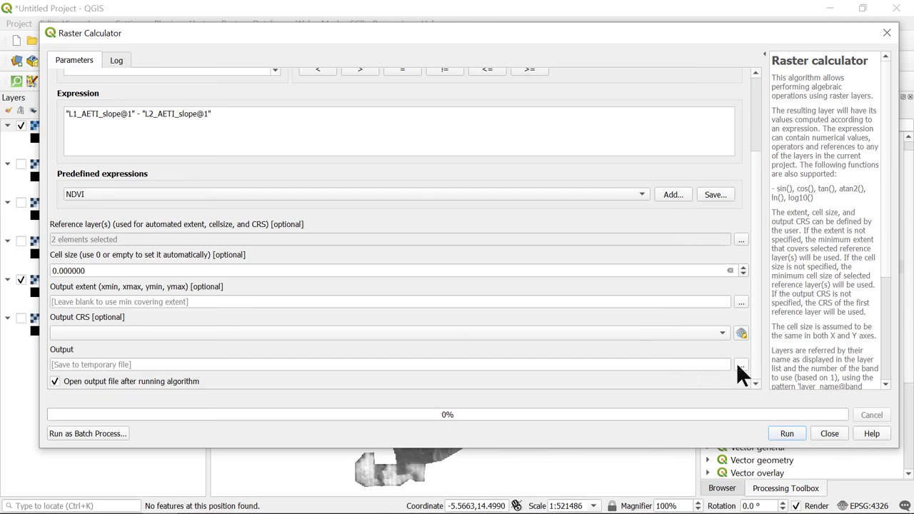
pyautogui.click(707, 334)
pyautogui.click(320, 347)
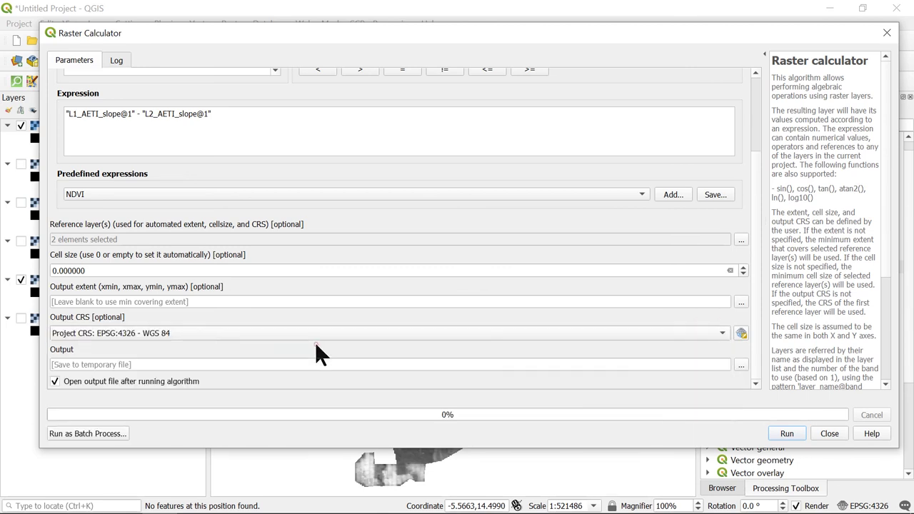
# Save the result to diff/L1_L2_diff.tif and run the subtraction
pyautogui.click(741, 365)
pyautogui.click(761, 395)
pyautogui.click(312, 77)
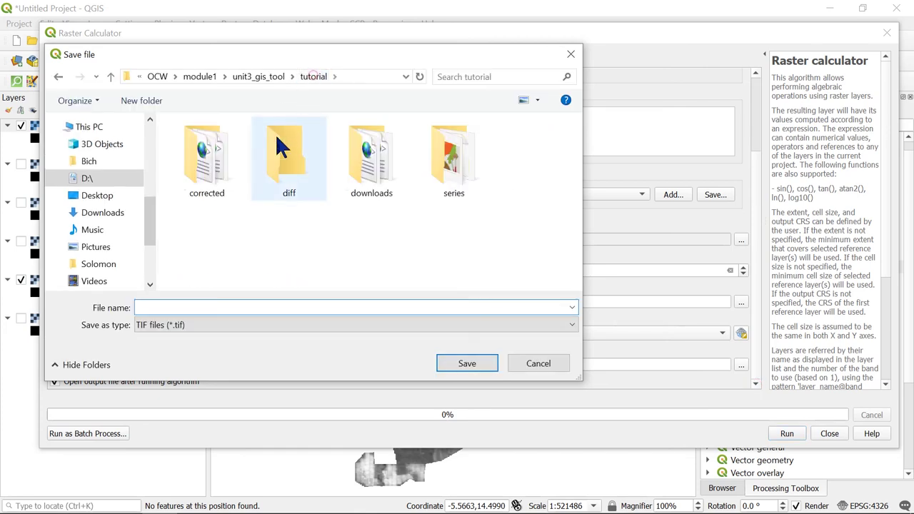
pyautogui.doubleClick(286, 154)
pyautogui.click(296, 307)
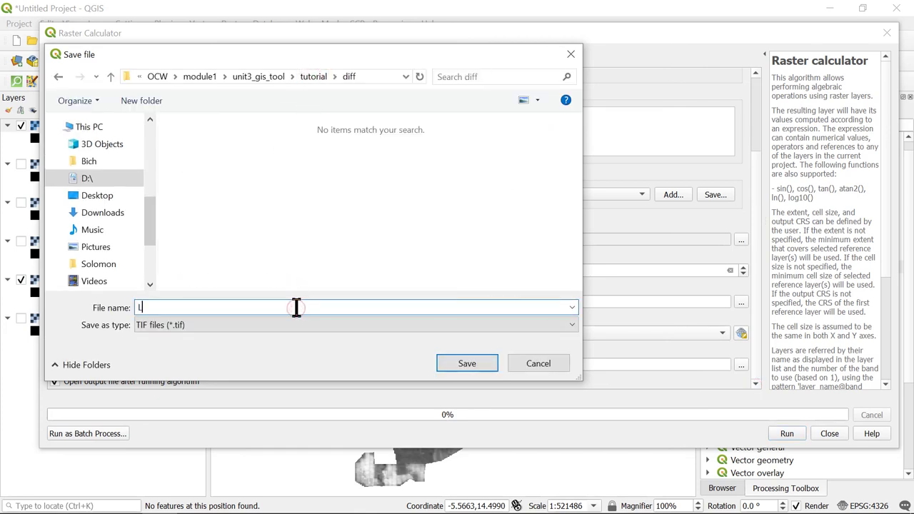
pyautogui.write('L1_L2_diff')
pyautogui.click(467, 364)
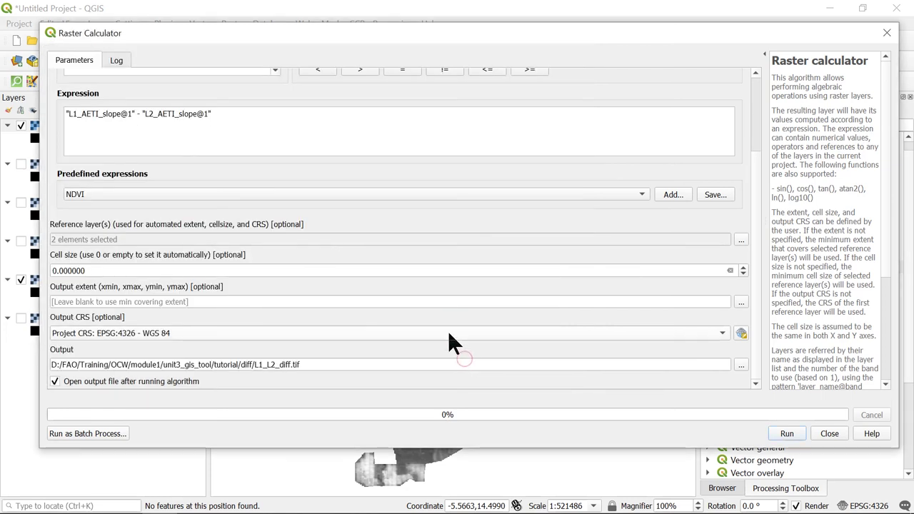
pyautogui.click(787, 433)
pyautogui.click(829, 433)
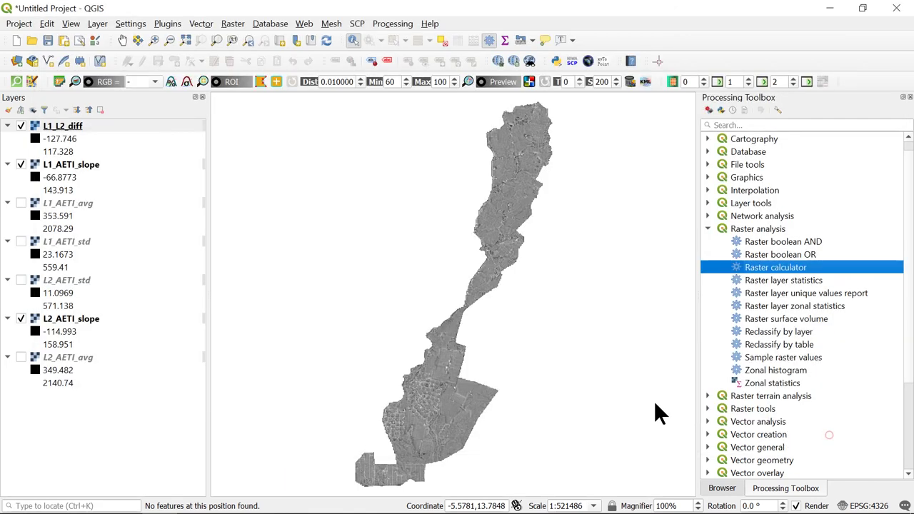
# Hide both slope layers so only L1_L2_diff shows on the map
pyautogui.click(20, 126)
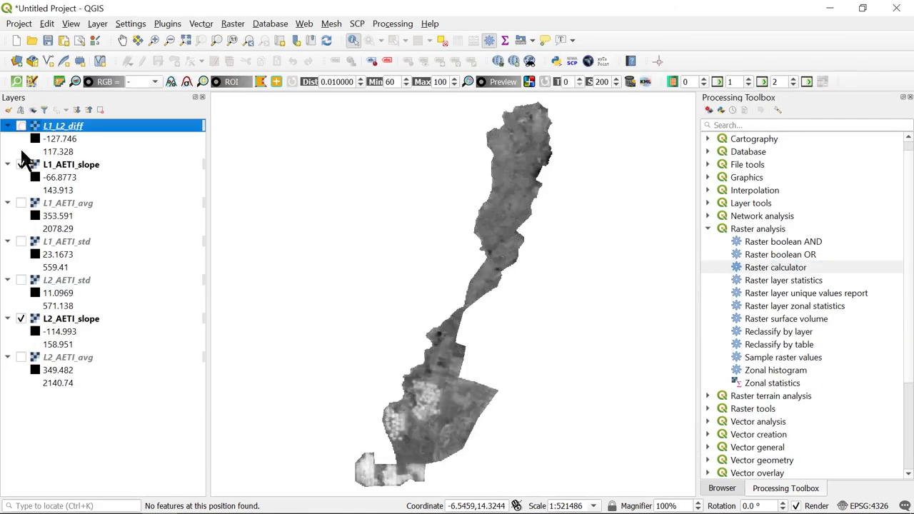
pyautogui.click(20, 164)
pyautogui.click(21, 318)
pyautogui.click(20, 126)
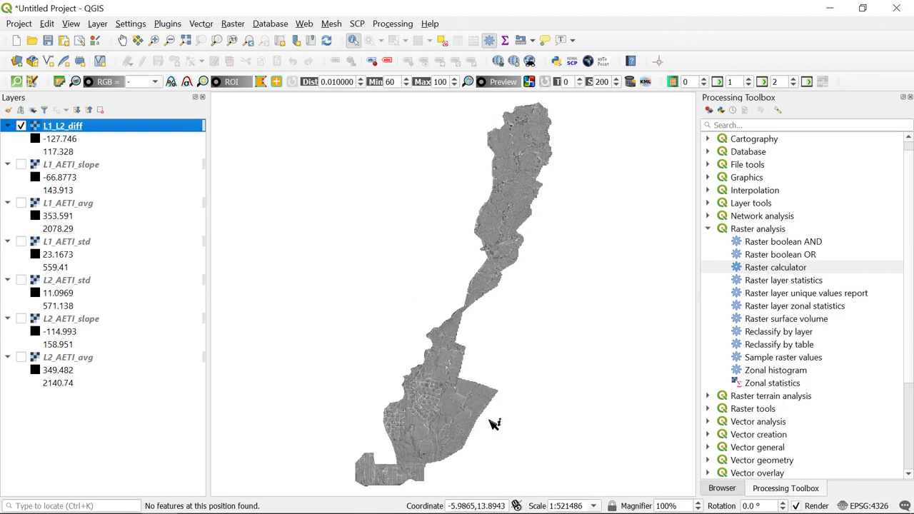
# Run Raster layer statistics on L1_L2_diff, reading mean 7.28 and standard deviation 14.62
pyautogui.doubleClick(786, 280)
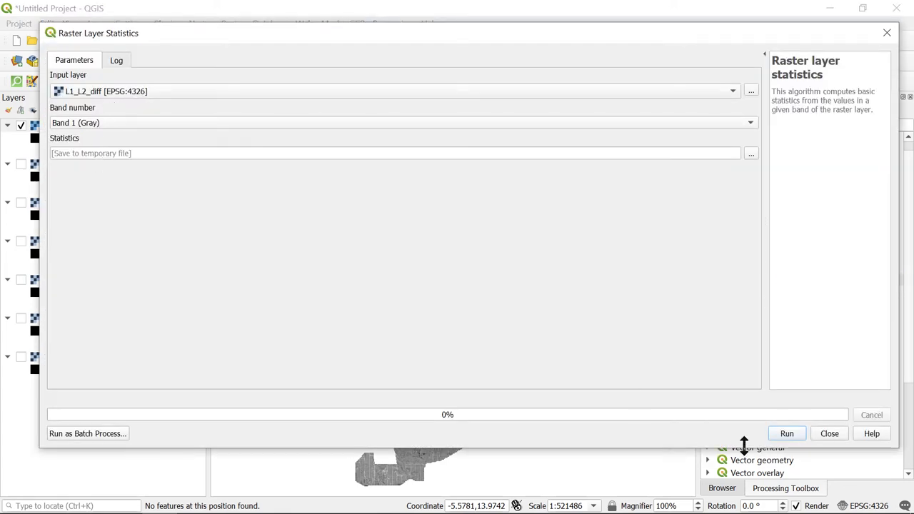
pyautogui.click(785, 434)
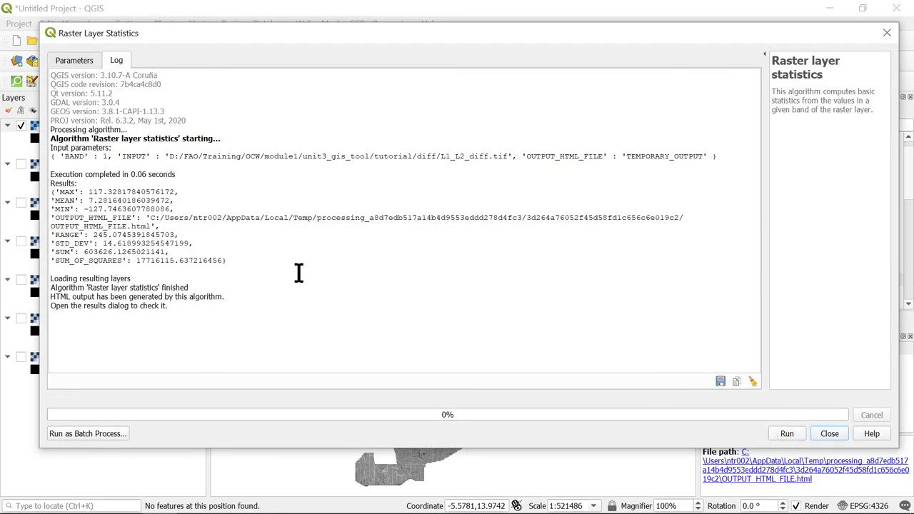
pyautogui.moveTo(67, 189); pyautogui.dragTo(213, 201)
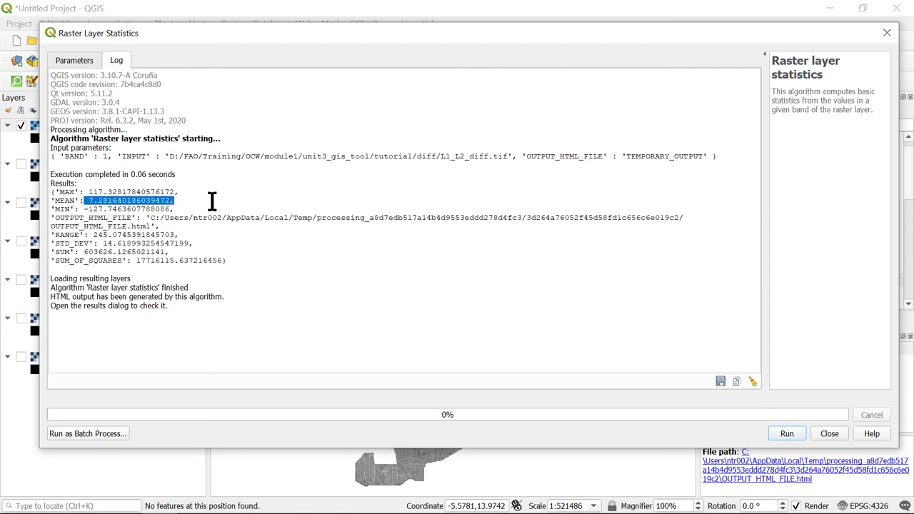
pyautogui.moveTo(89, 243); pyautogui.dragTo(218, 245)
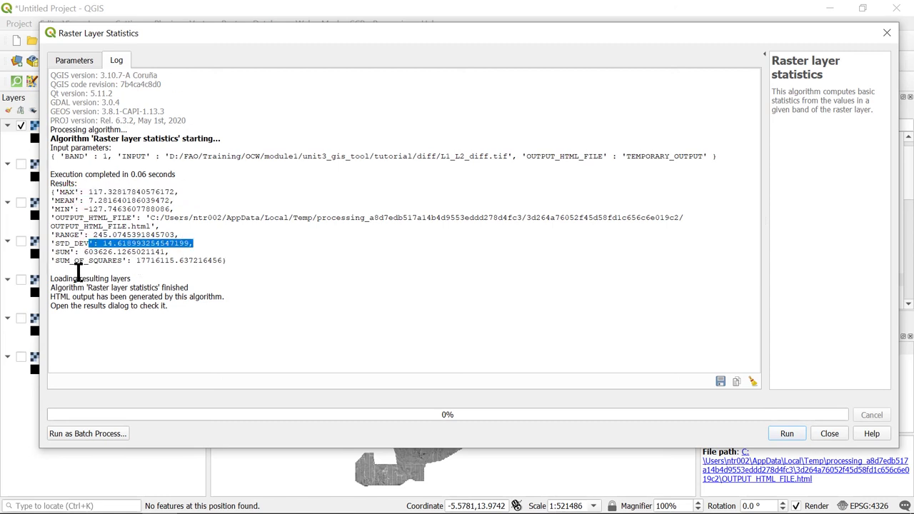
pyautogui.click(829, 433)
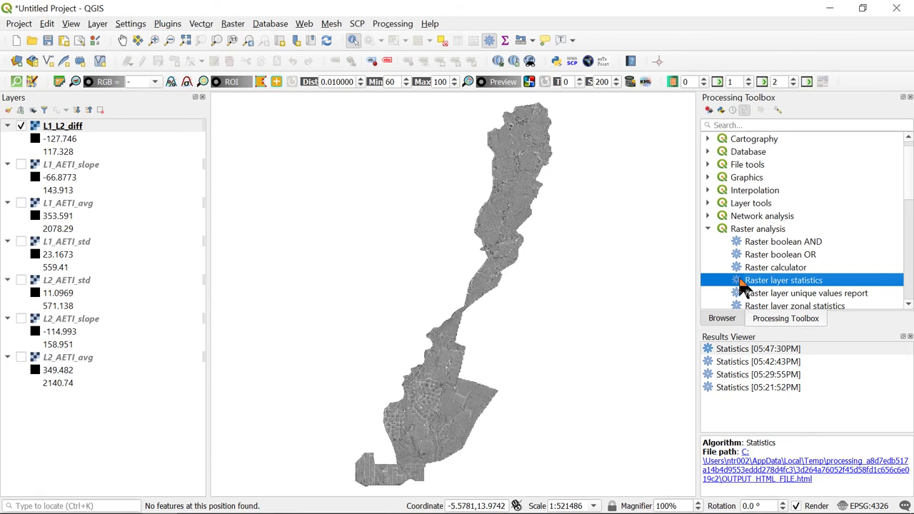
pyautogui.click(708, 109)
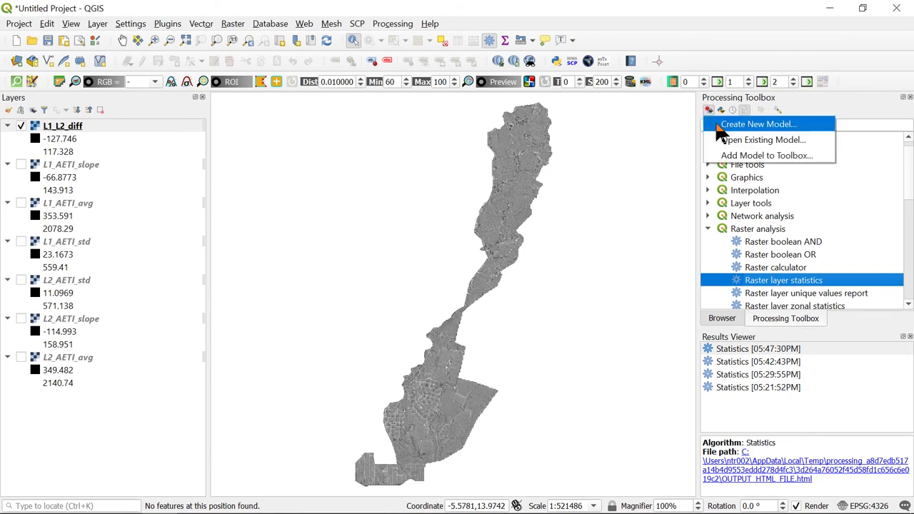
# Create a new model named 'difference' and add raster layer inputs Input1 and Input2
pyautogui.click(757, 125)
pyautogui.click(73, 71)
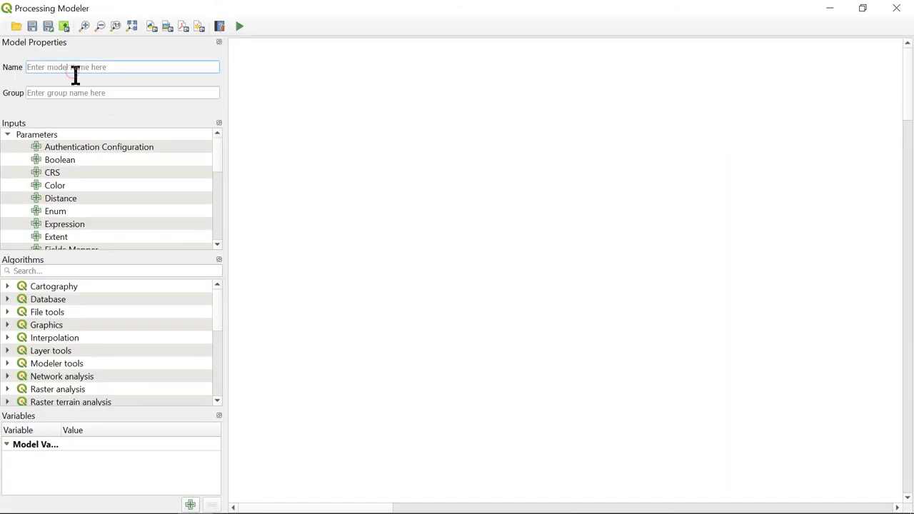
pyautogui.write('difference')
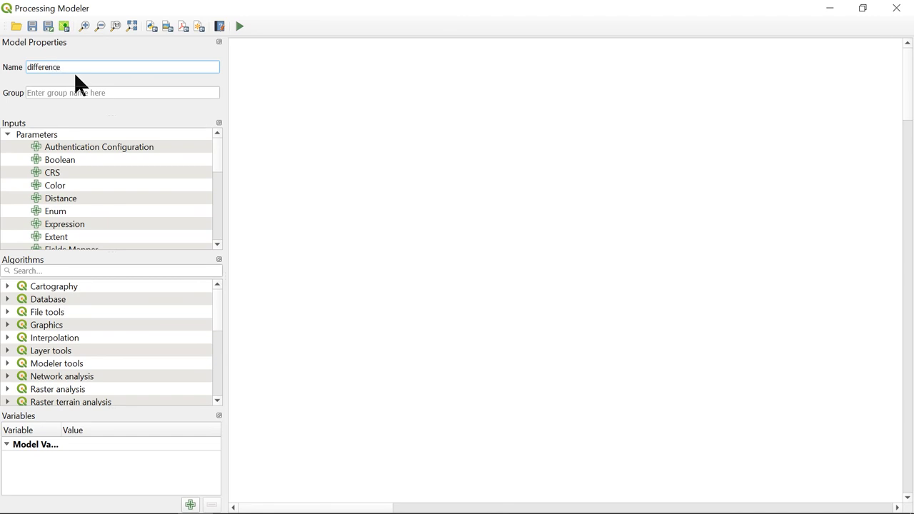
pyautogui.moveTo(215, 145); pyautogui.dragTo(208, 198)
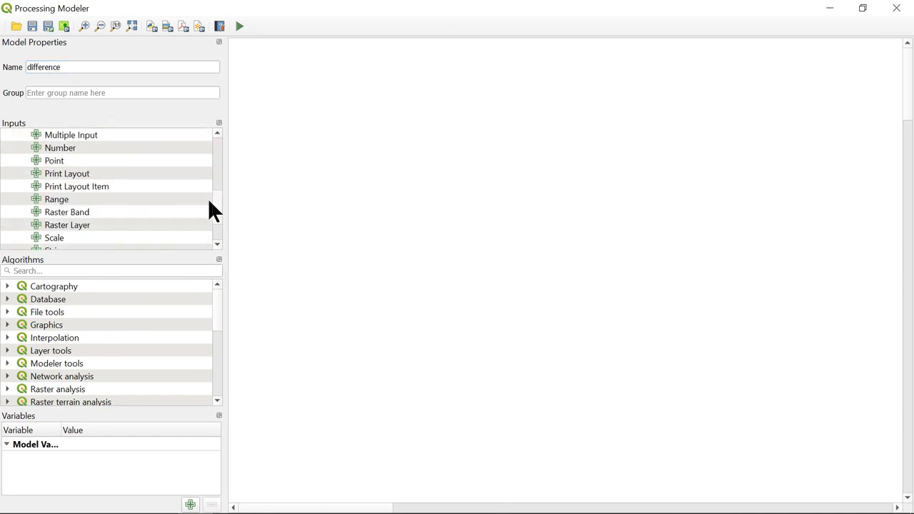
pyautogui.moveTo(69, 226); pyautogui.dragTo(341, 229)
pyautogui.write('Input1')
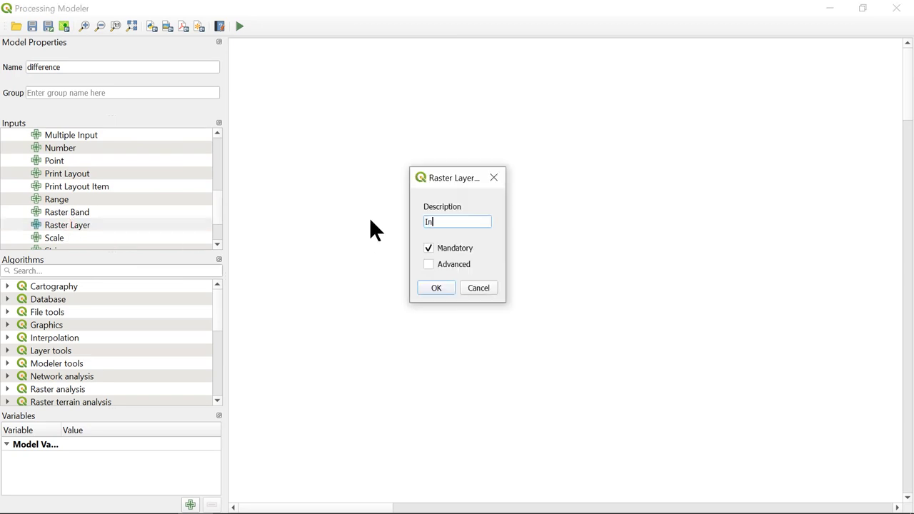
pyautogui.click(435, 289)
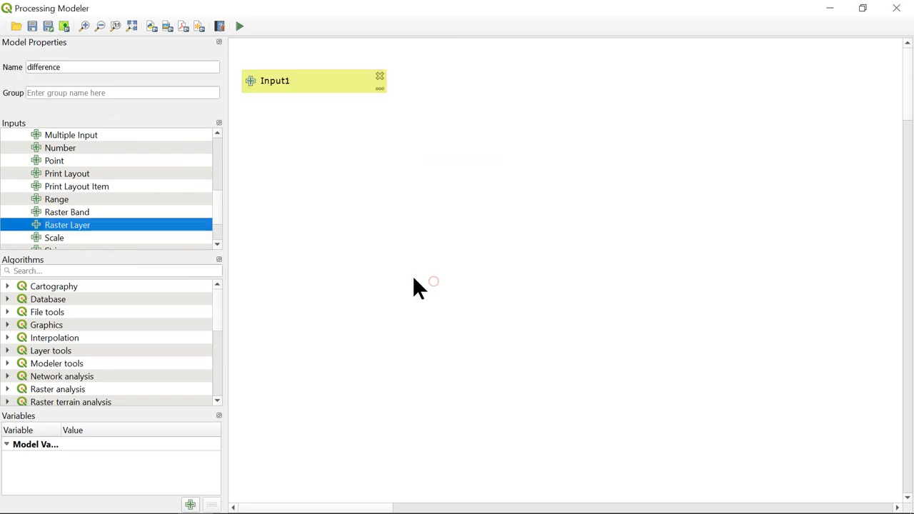
pyautogui.doubleClick(80, 225)
pyautogui.write('Input2')
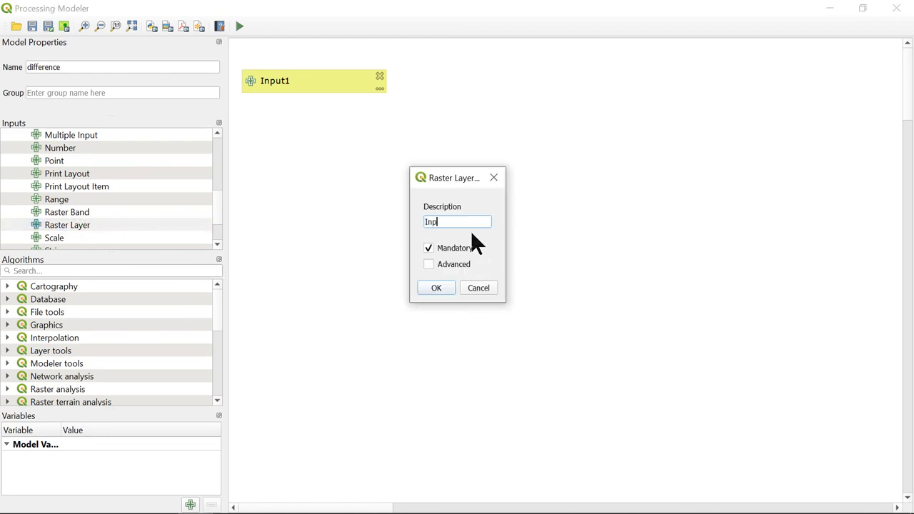
pyautogui.click(444, 287)
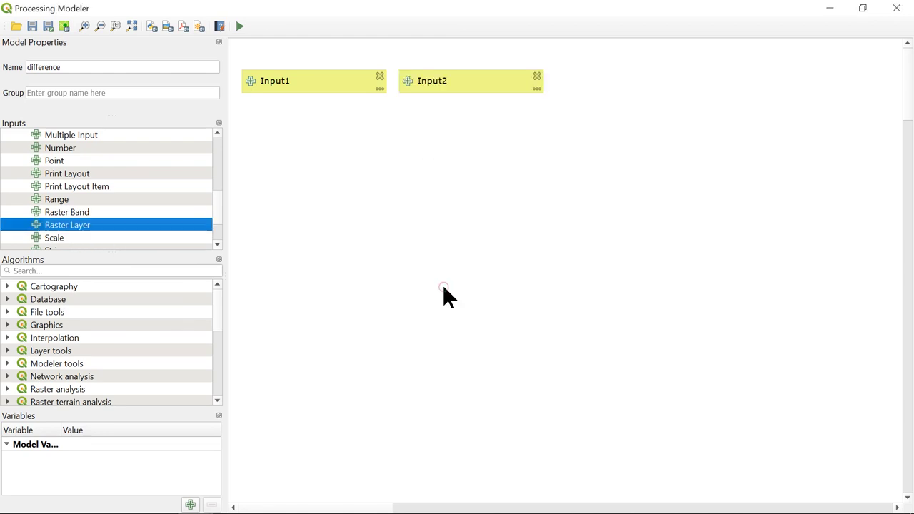
pyautogui.moveTo(425, 94); pyautogui.dragTo(334, 249)
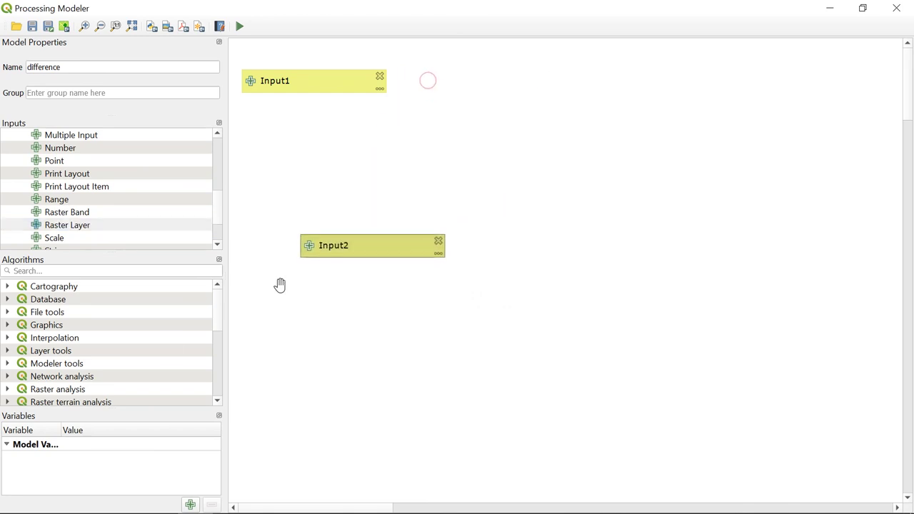
pyautogui.moveTo(220, 304); pyautogui.dragTo(218, 348)
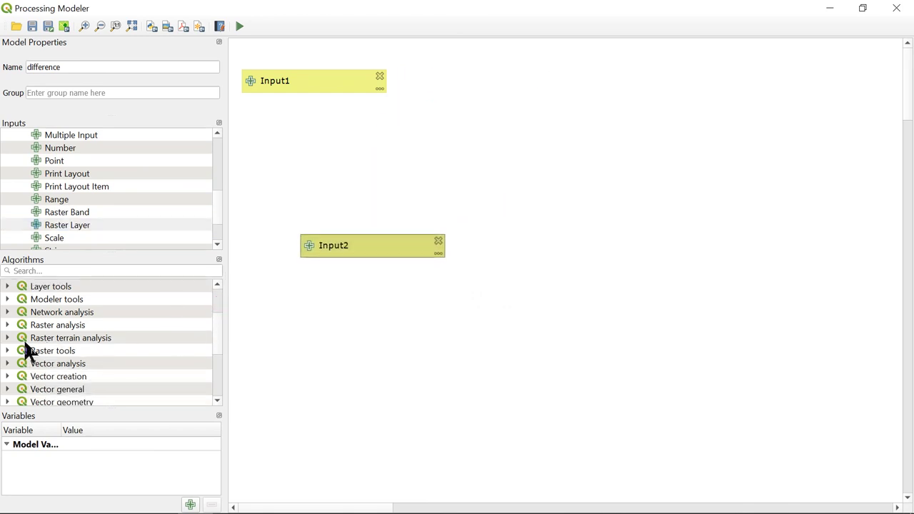
# Add a Raster calculator step with the expression "Input1@1" - "Input2@1"
pyautogui.click(7, 325)
pyautogui.doubleClick(52, 364)
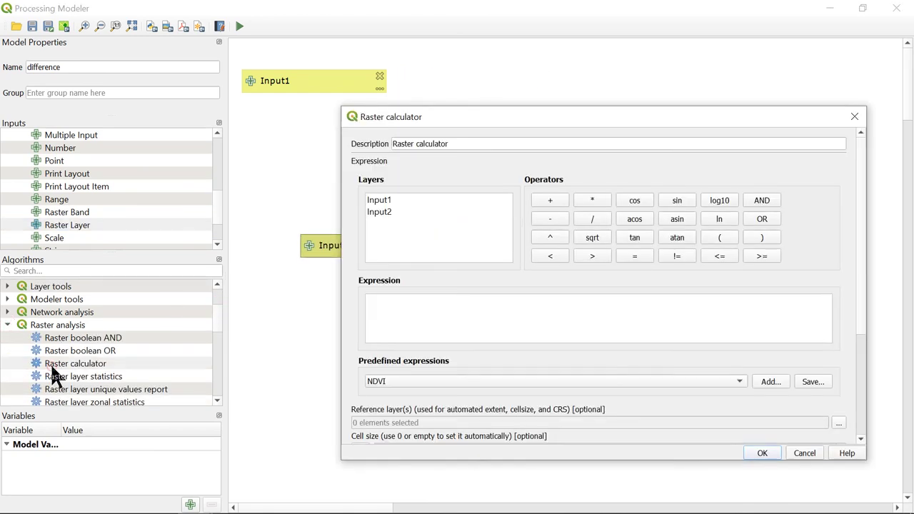
pyautogui.doubleClick(386, 200)
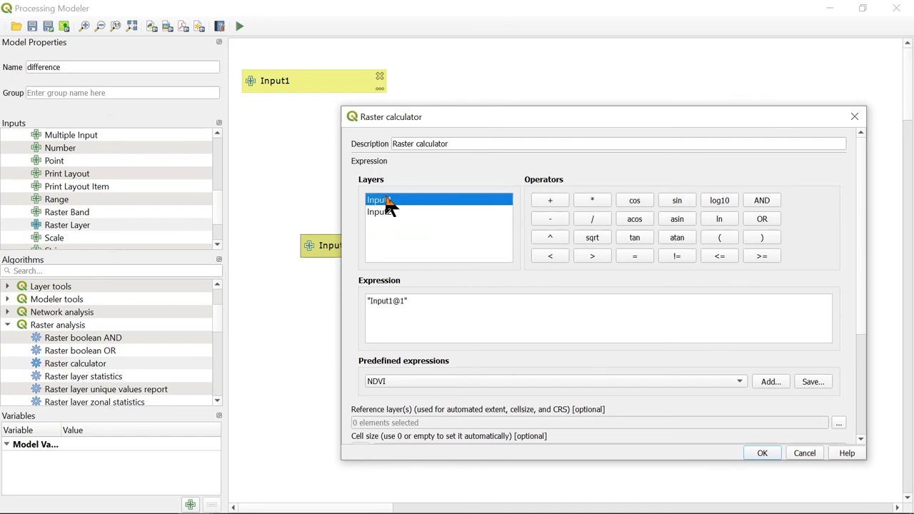
pyautogui.click(442, 298)
pyautogui.click(549, 219)
pyautogui.doubleClick(384, 212)
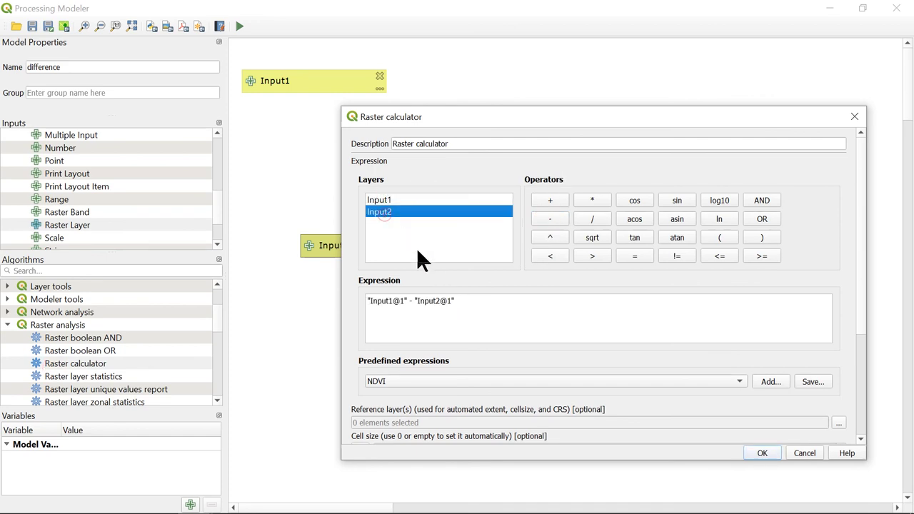
pyautogui.moveTo(856, 318); pyautogui.dragTo(861, 398)
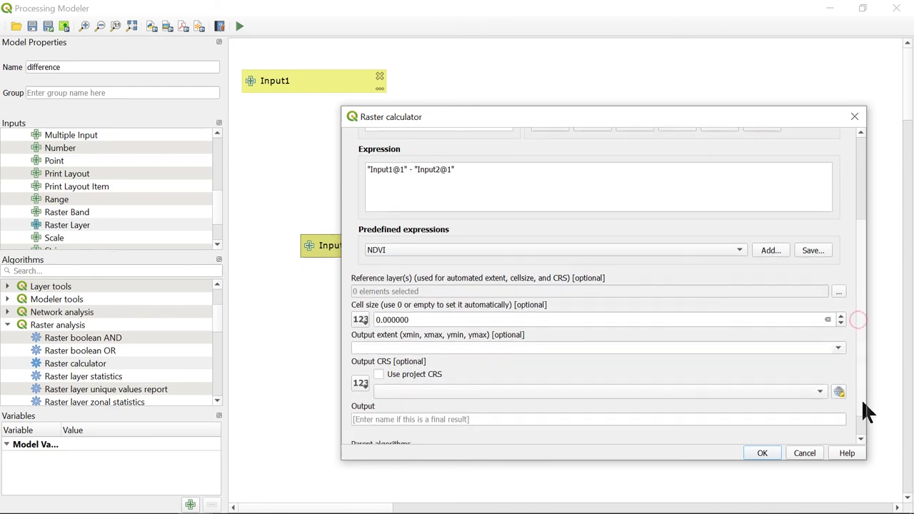
# Reference both inputs, output in project CRS EPSG:4326, and name the output Difference
pyautogui.click(840, 290)
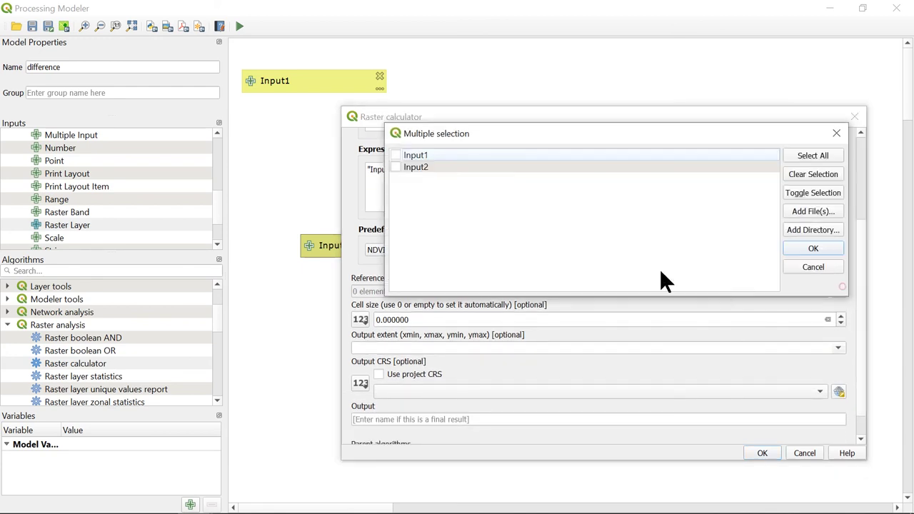
pyautogui.click(397, 167)
pyautogui.click(813, 248)
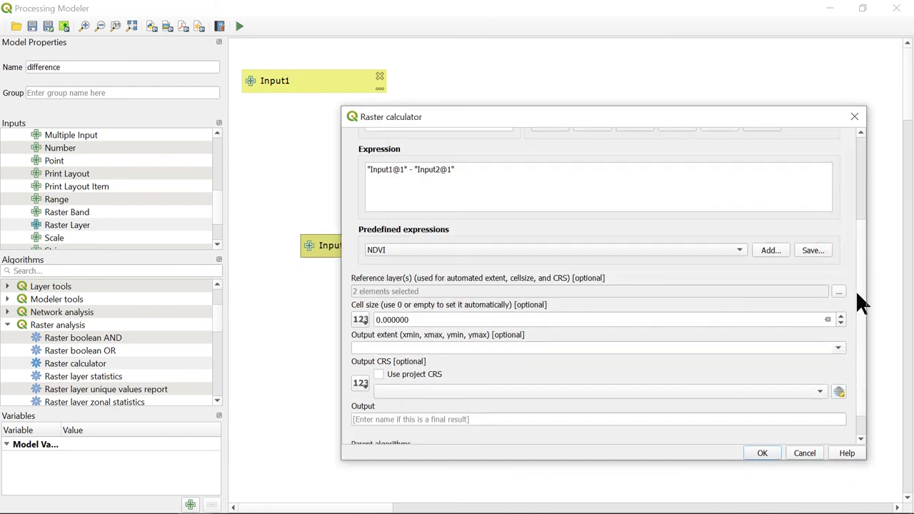
pyautogui.scroll(-1, 856, 294)
pyautogui.click(801, 362)
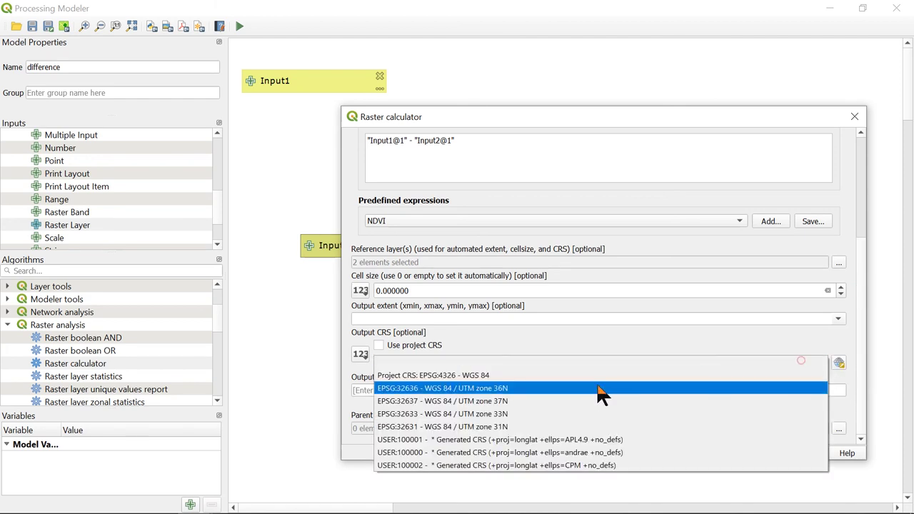
pyautogui.click(593, 377)
pyautogui.click(831, 391)
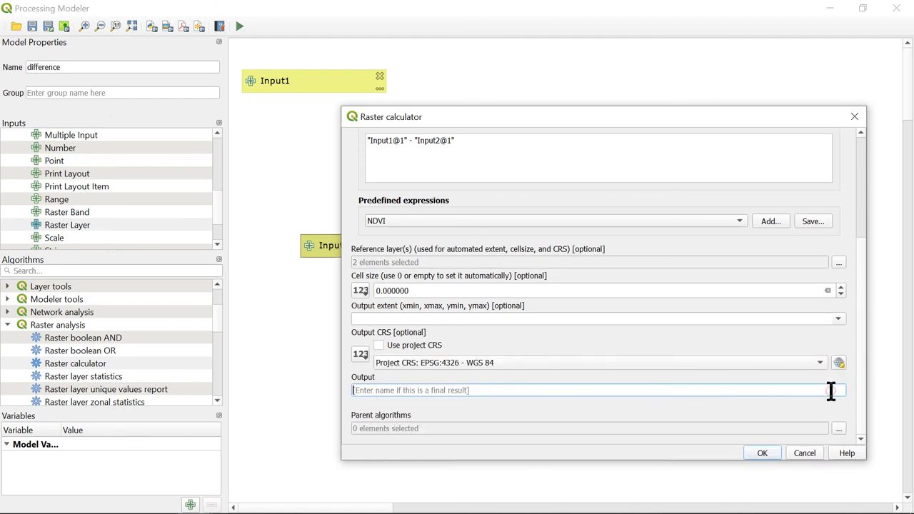
pyautogui.write('Difference')
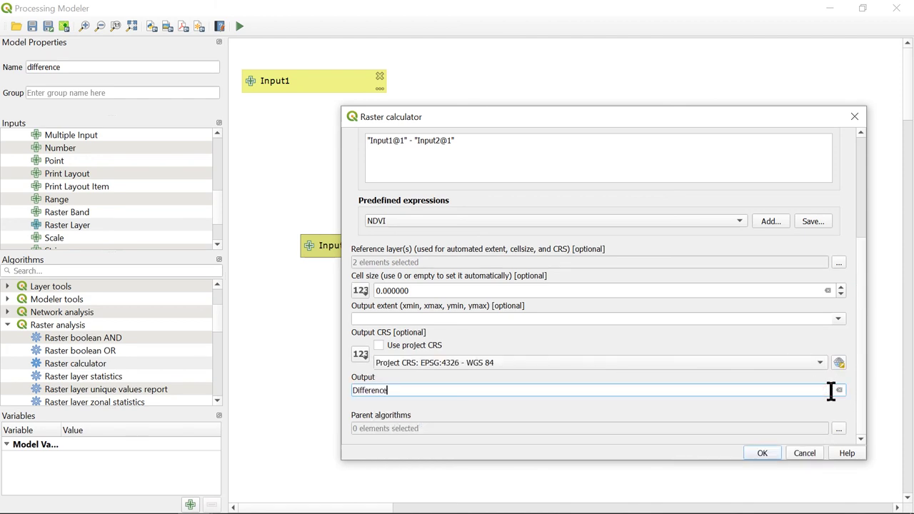
pyautogui.click(758, 453)
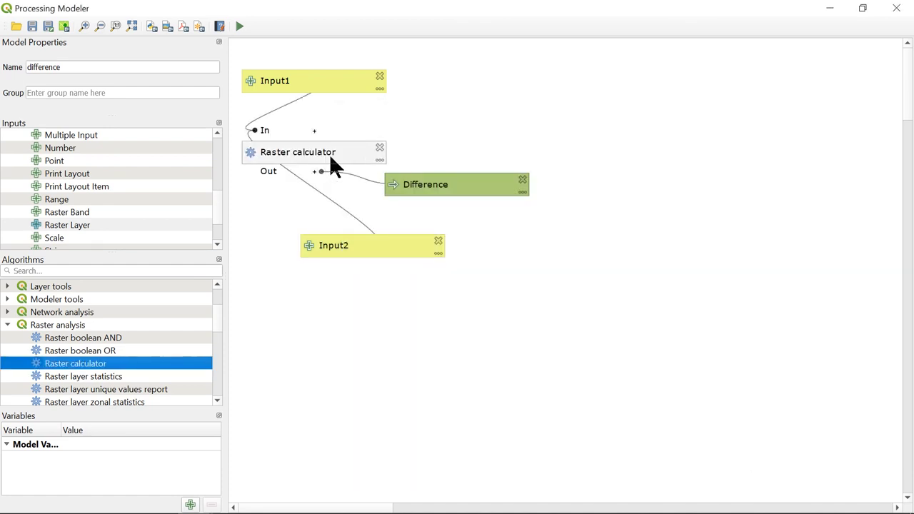
# Shift the Difference output and Raster calculator nodes right, then run the difference model as a batch process
pyautogui.moveTo(422, 191); pyautogui.dragTo(643, 194)
pyautogui.moveTo(308, 172); pyautogui.dragTo(463, 171)
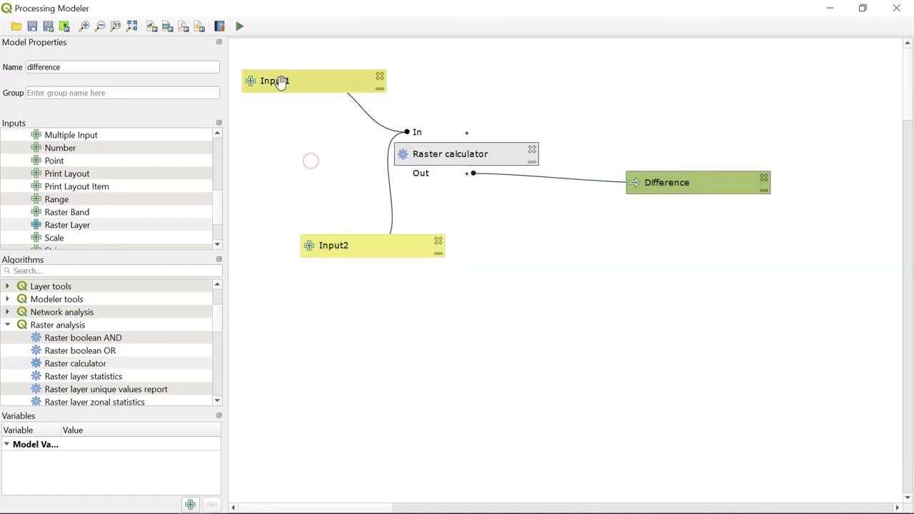
pyautogui.click(239, 29)
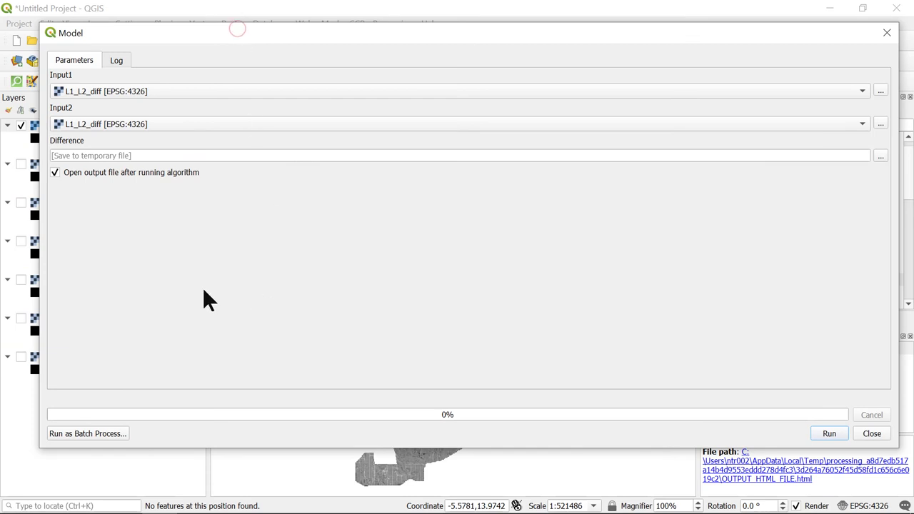
pyautogui.click(99, 434)
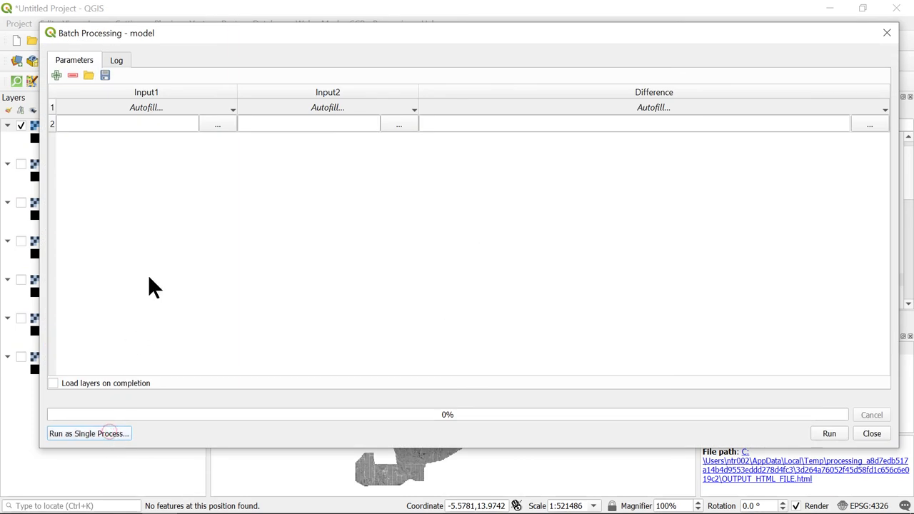
# Load corrected_L1_AETI_09_clipped through corrected_L1_AETI_19_clipped as the Input1 rows
pyautogui.click(212, 124)
pyautogui.click(224, 149)
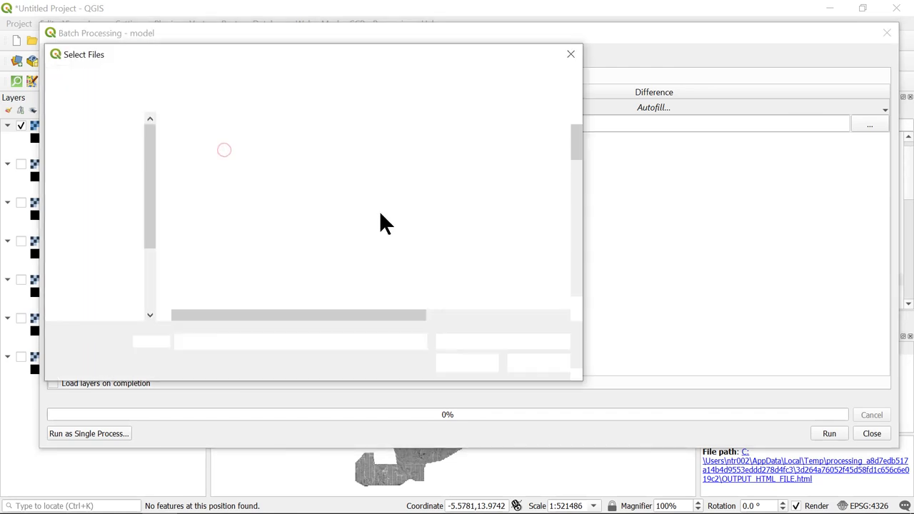
pyautogui.click(278, 146)
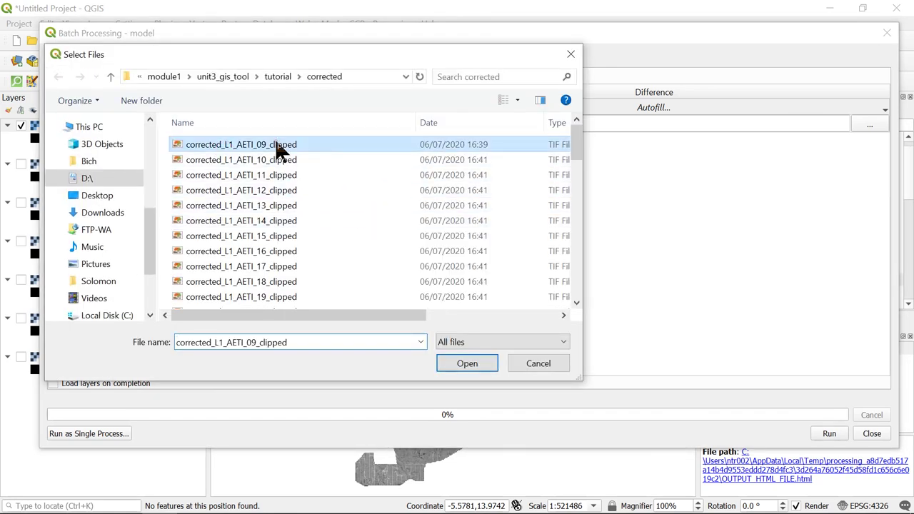
pyautogui.keyDown('shift'); pyautogui.click(272, 296); pyautogui.keyUp('shift')
pyautogui.click(451, 364)
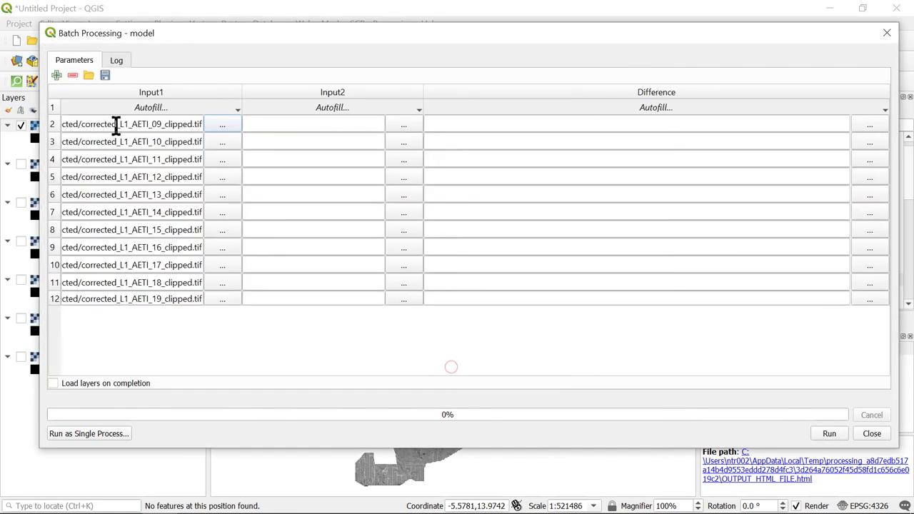
# Load corrected_L2_AETI_09_clipped through corrected_L2_AETI_19_clipped as the Input2 rows
pyautogui.click(403, 124)
pyautogui.click(429, 145)
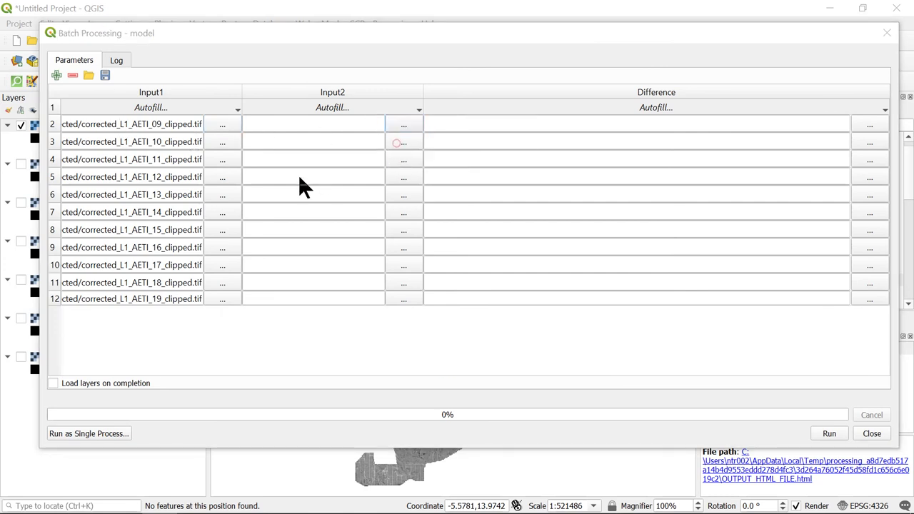
pyautogui.scroll(-6, 297, 188)
pyautogui.scroll(3, 297, 192)
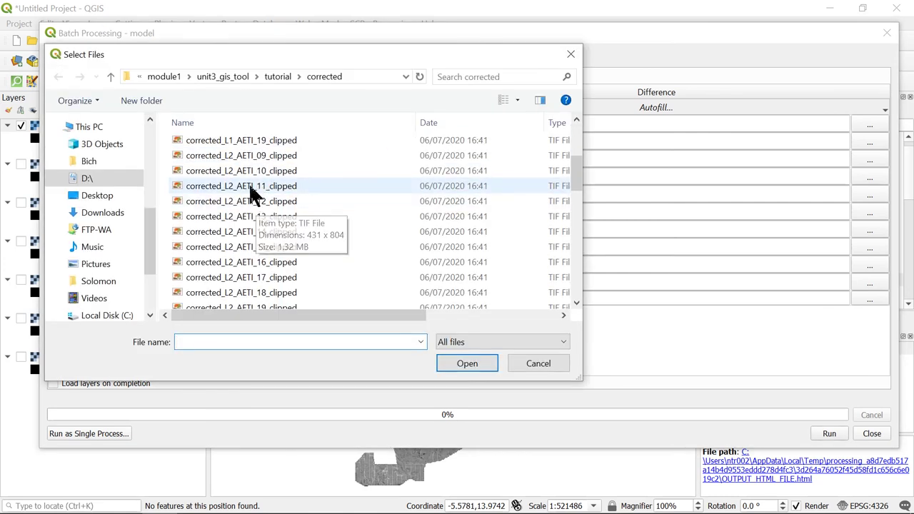
pyautogui.click(252, 155)
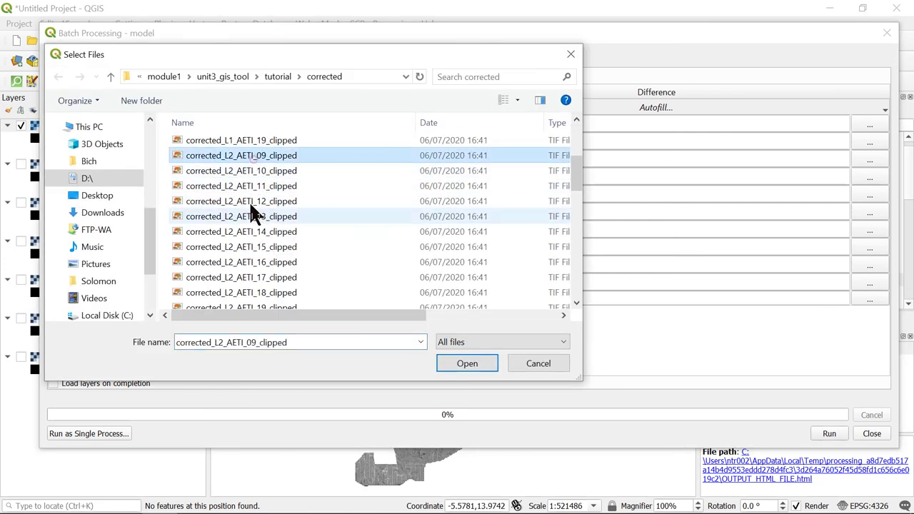
pyautogui.keyDown('shift'); pyautogui.click(245, 301); pyautogui.keyUp('shift')
pyautogui.click(463, 361)
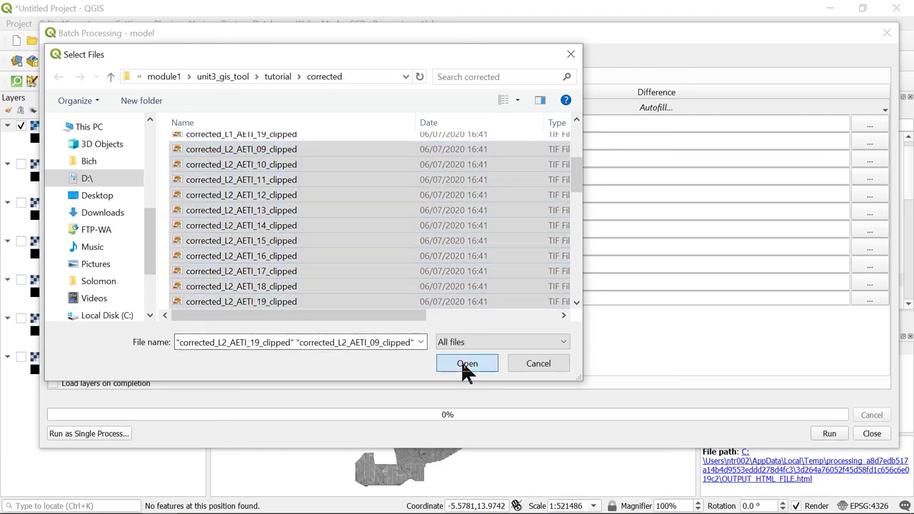
# Save Difference outputs with prefix diff_ in the diff folder, autofilled from Input1 values
pyautogui.click(856, 123)
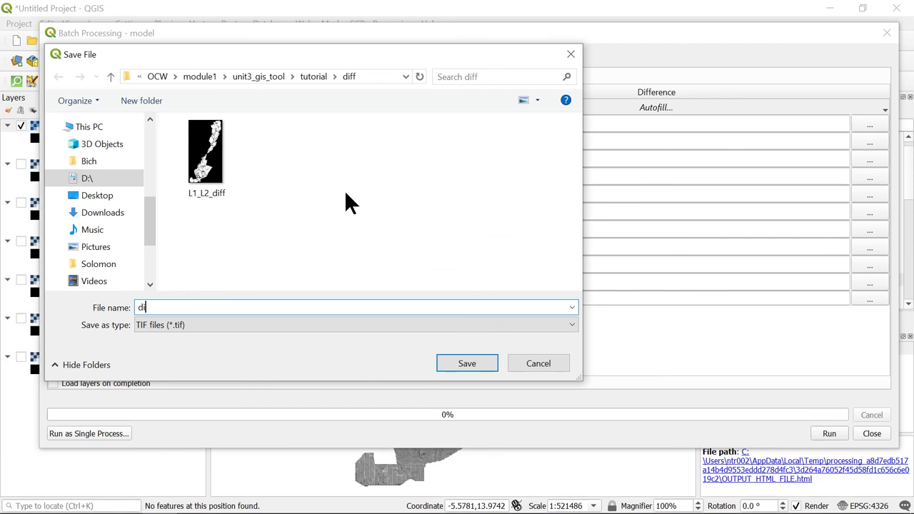
pyautogui.click(464, 364)
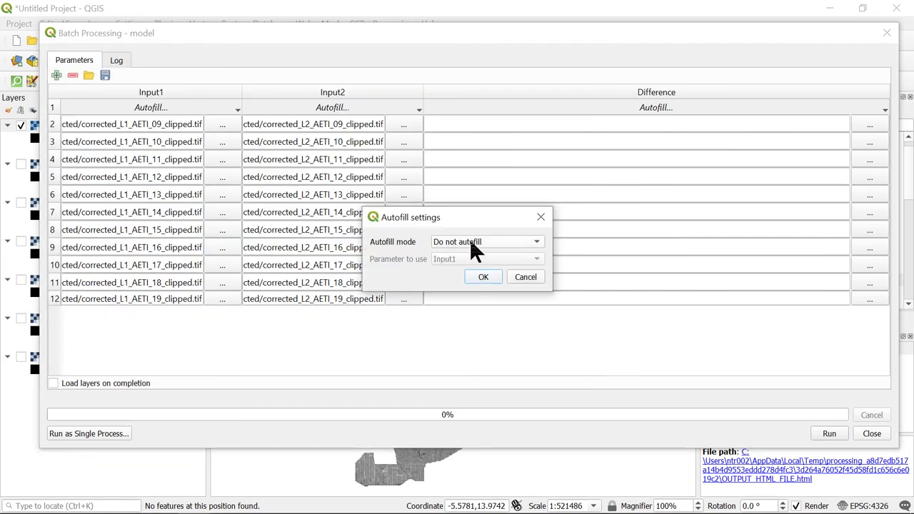
pyautogui.click(474, 243)
pyautogui.click(474, 255)
pyautogui.click(473, 242)
pyautogui.click(472, 256)
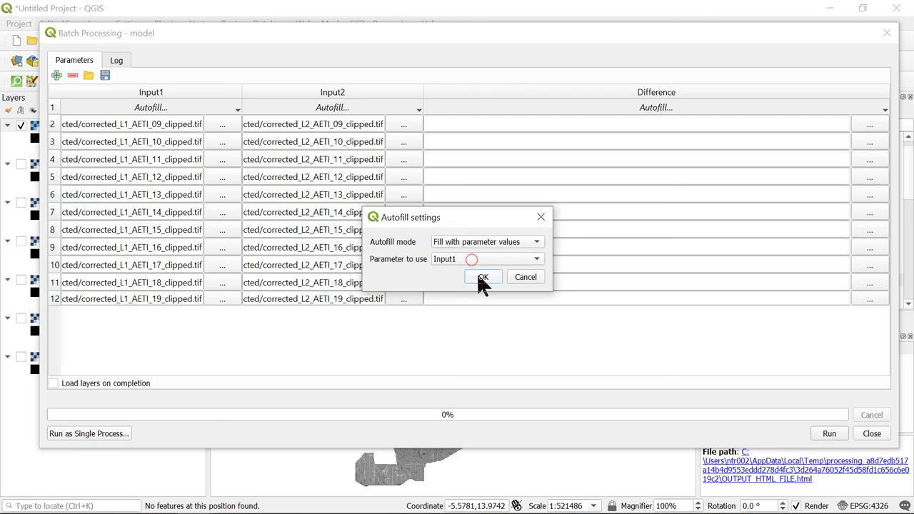
pyautogui.click(481, 278)
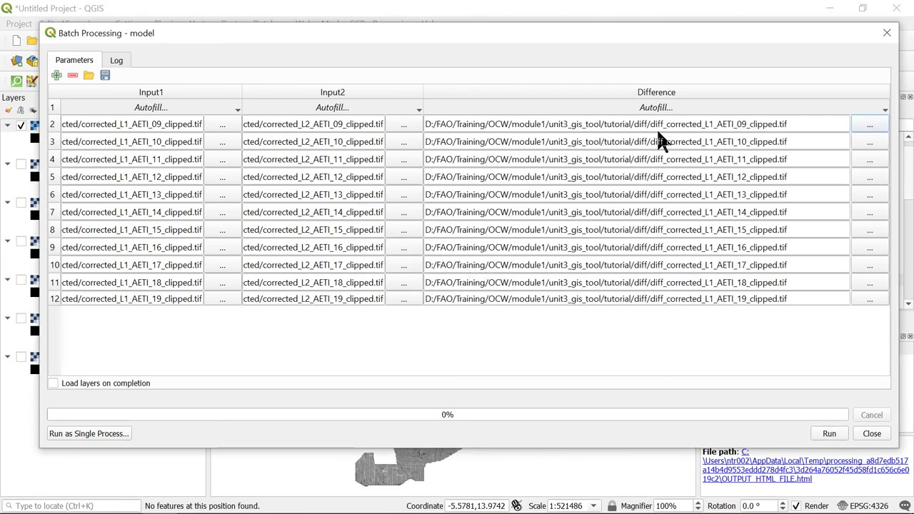
# Run all eleven difference calculations and check the outputs in the diff folder
pyautogui.click(827, 432)
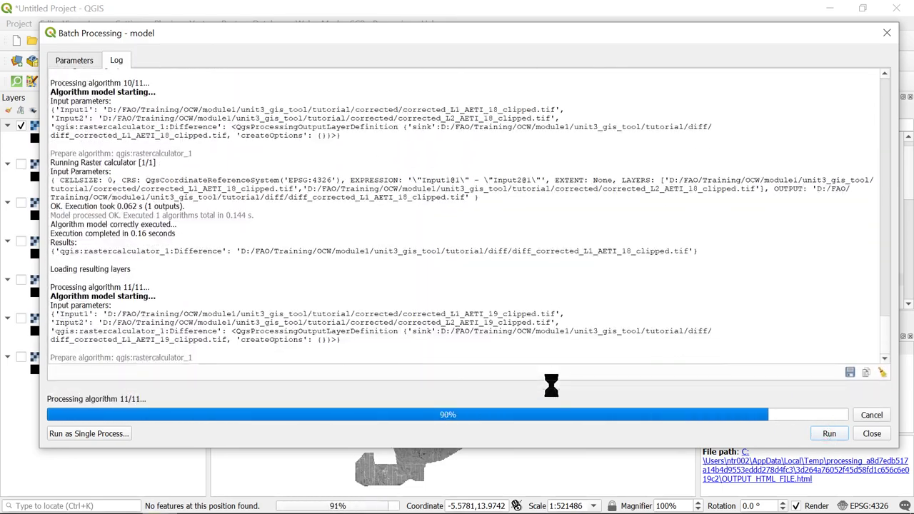
pyautogui.click(871, 433)
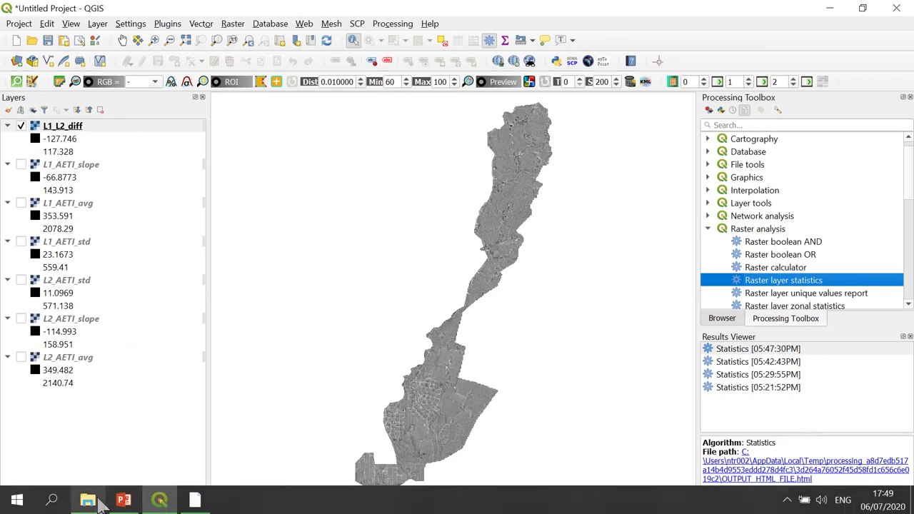
pyautogui.click(120, 502)
pyautogui.click(415, 45)
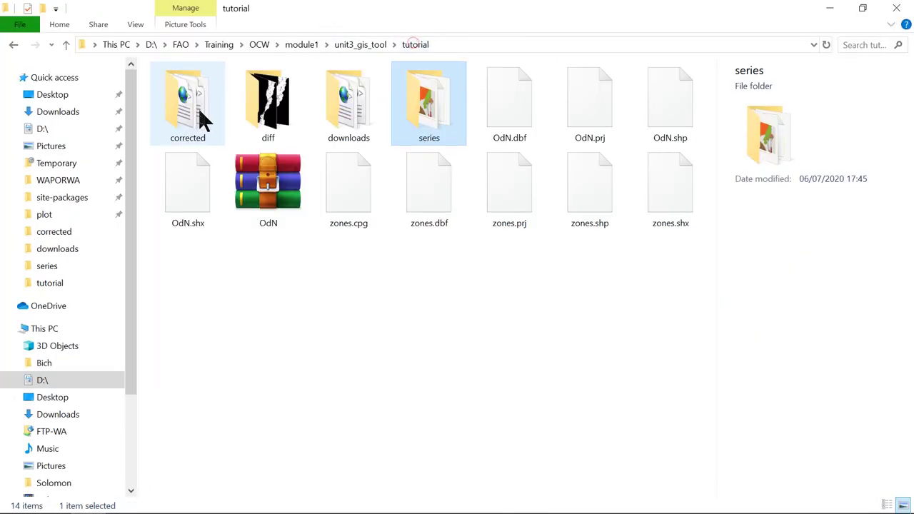
pyautogui.doubleClick(275, 132)
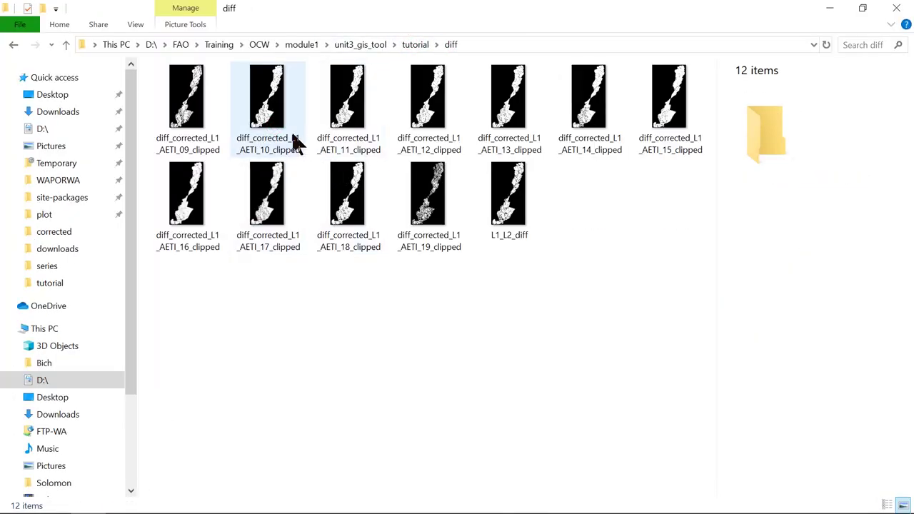